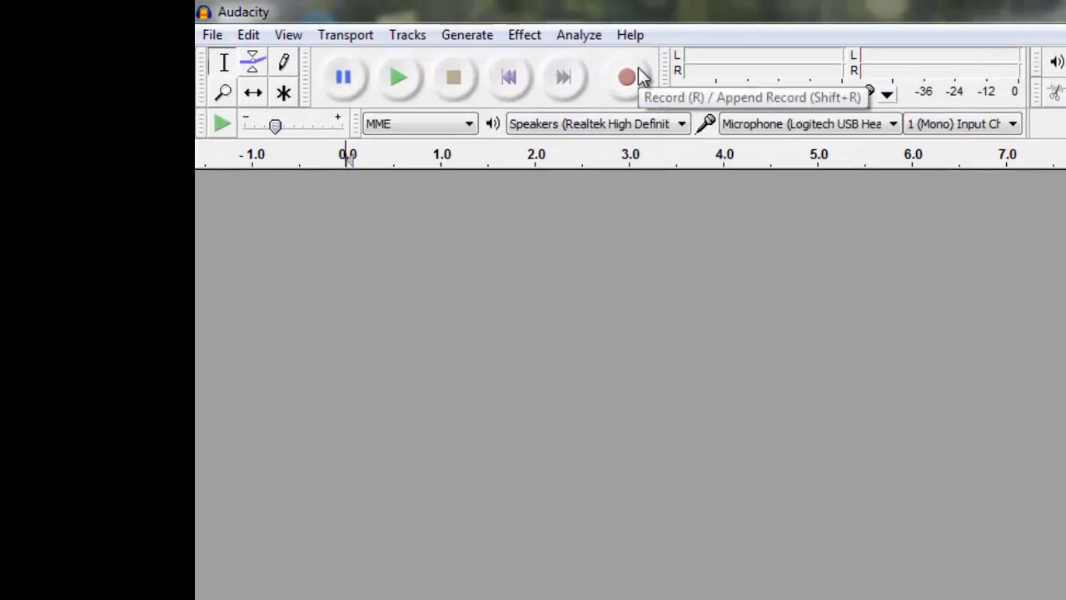
Record about 10 seconds of speech into a new track and play it back once.
{"action": "left_click", "coordinate": [638, 76]}
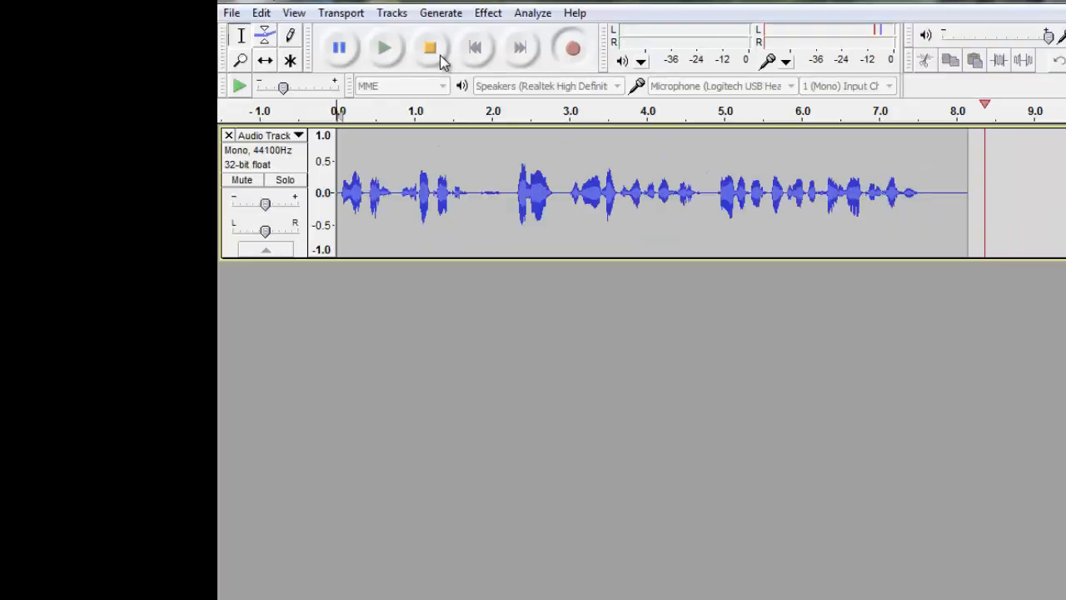
{"action": "left_click", "coordinate": [435, 48]}
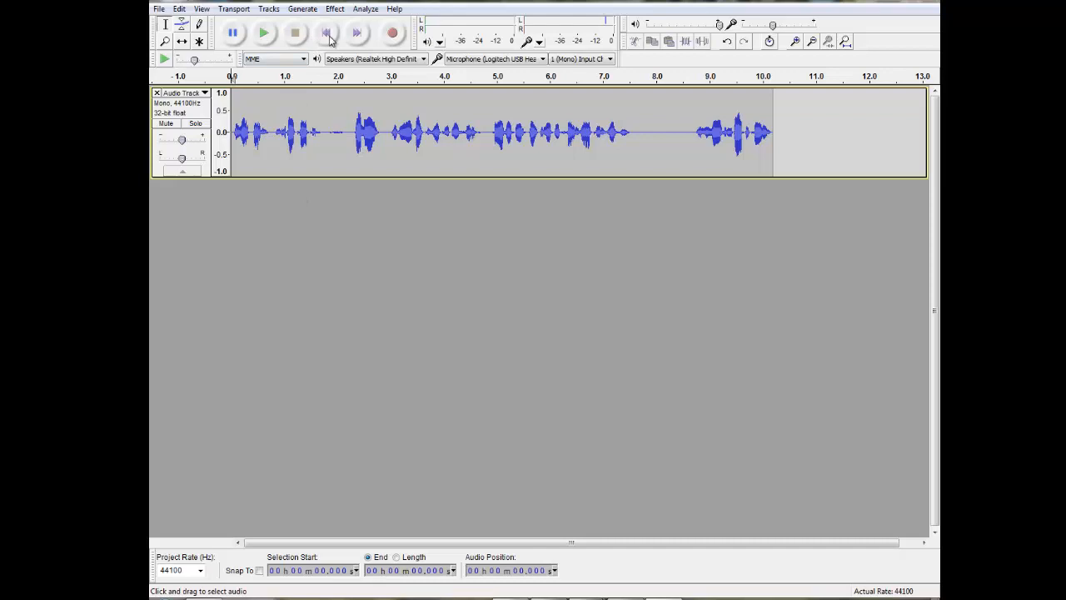
{"action": "left_click", "coordinate": [264, 40]}
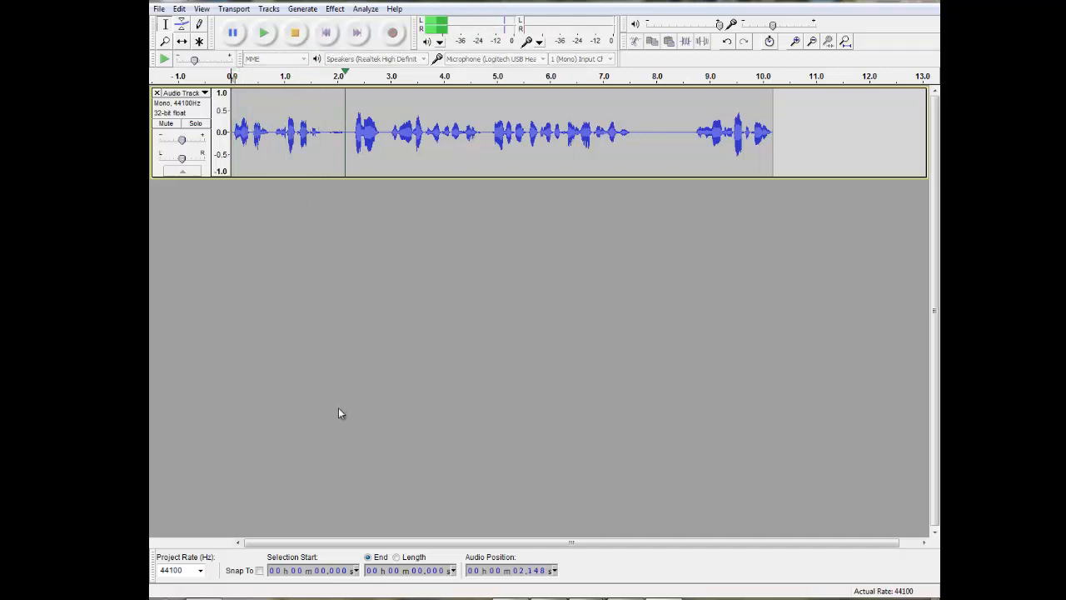
{"action": "left_click", "coordinate": [299, 36]}
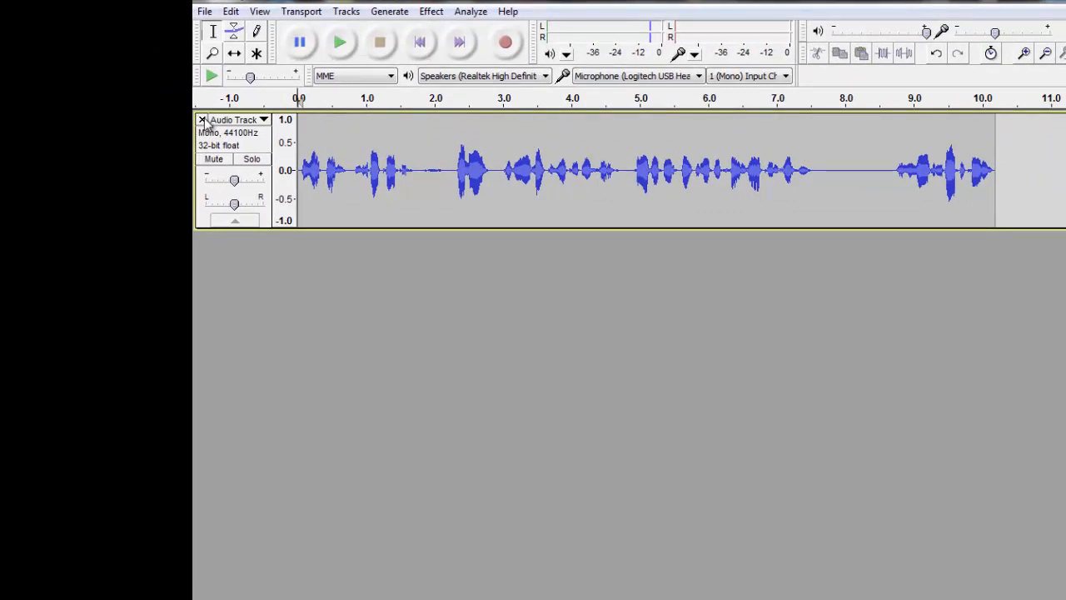
Close the first recorded track and record a fresh take of about 9 seconds.
{"action": "left_click", "coordinate": [202, 120]}
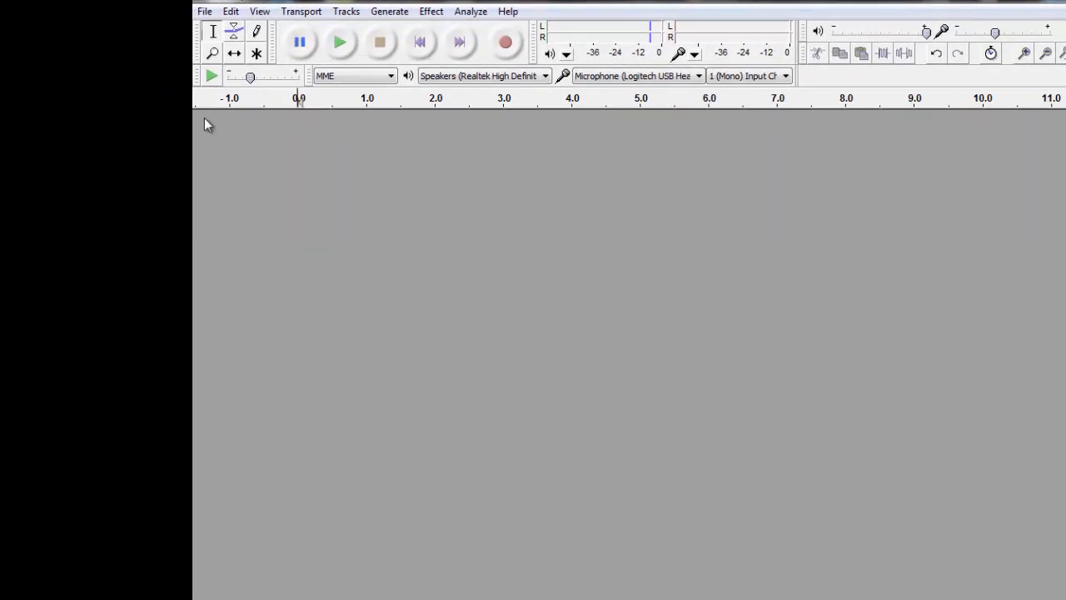
{"action": "left_click", "coordinate": [505, 45]}
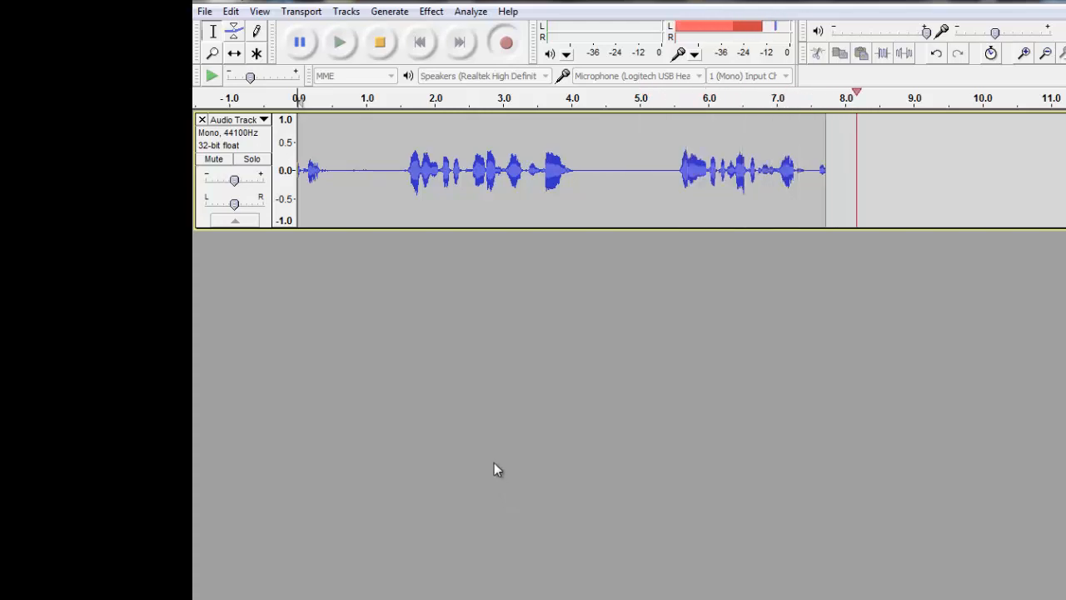
{"action": "left_click", "coordinate": [380, 43]}
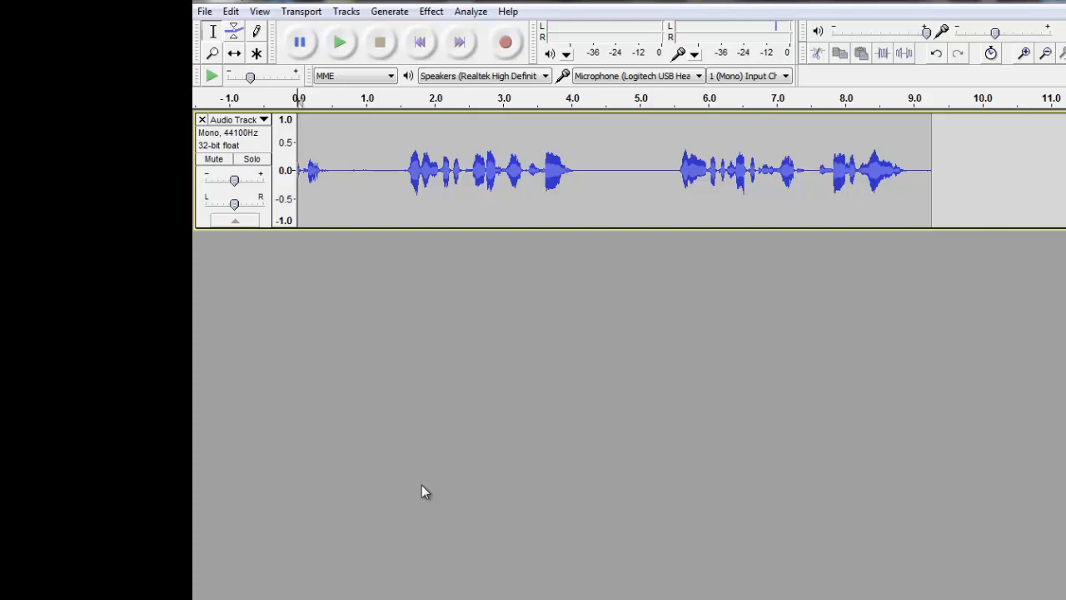
Try out selections around 4.3–5.0 s and 0.6–1.1 s, clearing each one.
{"action": "left_click_drag", "start_coordinate": [593, 175], "coordinate": [655, 183]}
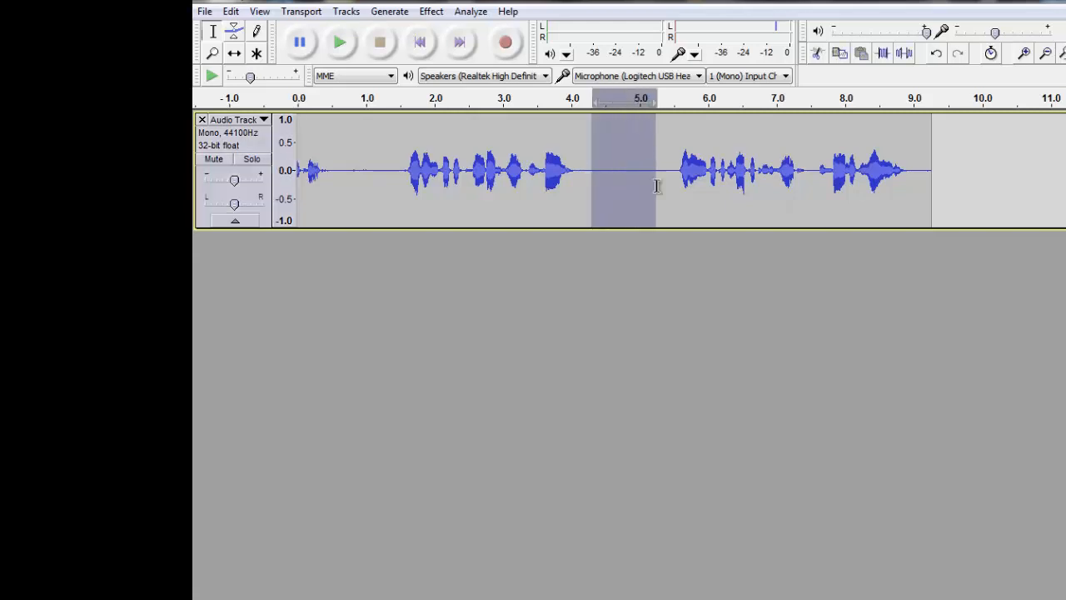
{"action": "left_click", "coordinate": [652, 335]}
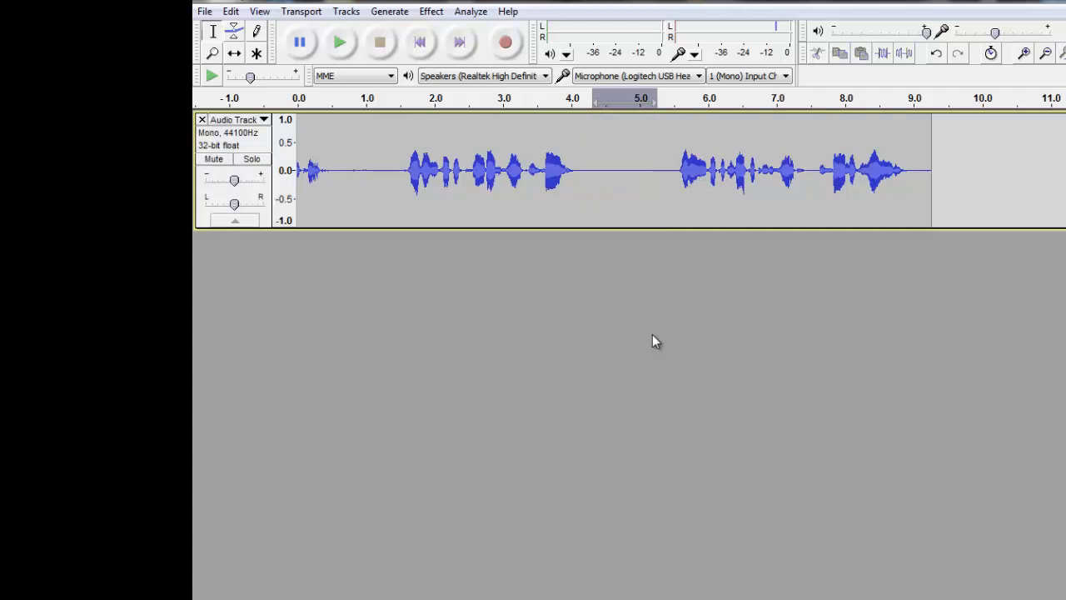
{"action": "left_click_drag", "start_coordinate": [337, 166], "coordinate": [373, 170]}
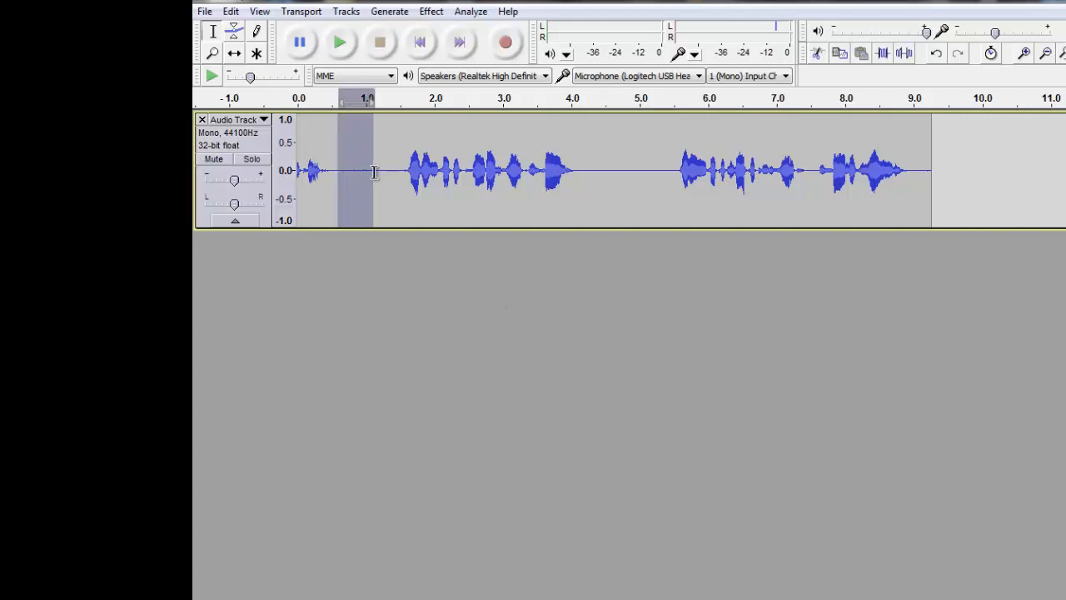
{"action": "left_click", "coordinate": [381, 331]}
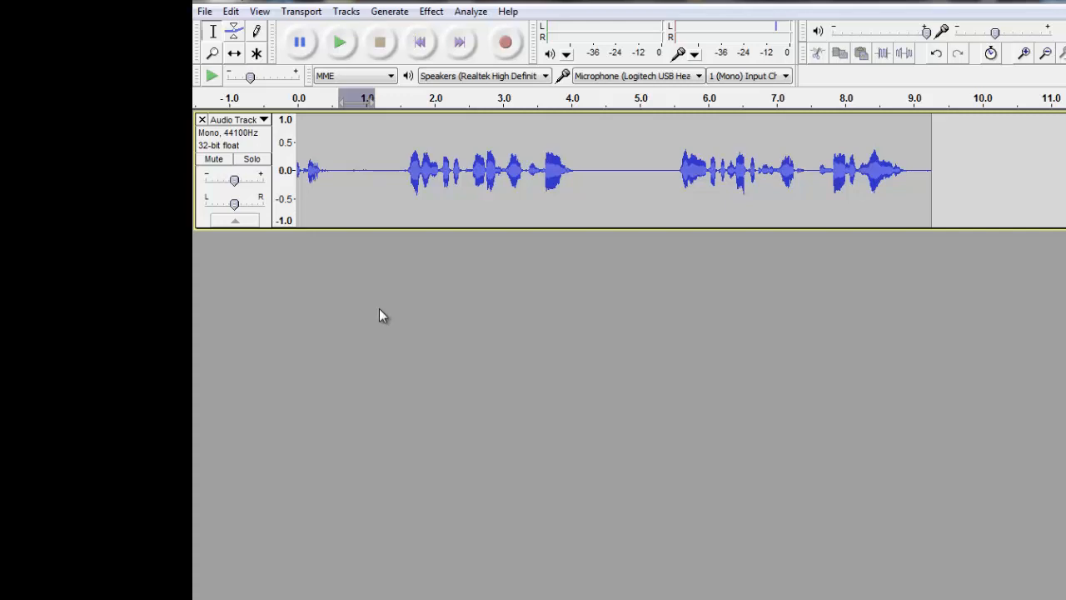
Select the audio from 1.0 s to about 4.9 s and delete it.
{"action": "left_click", "coordinate": [363, 166]}
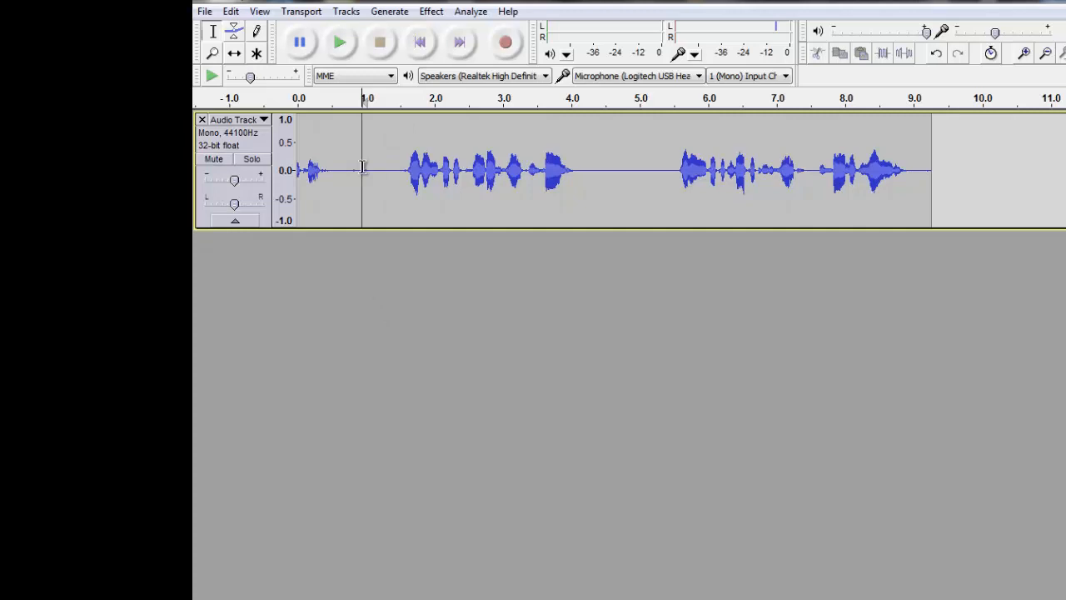
{"action": "left_click_drag", "start_coordinate": [362, 167], "coordinate": [540, 170]}
{"action": "left_click_drag", "start_coordinate": [634, 181], "coordinate": [635, 182]}
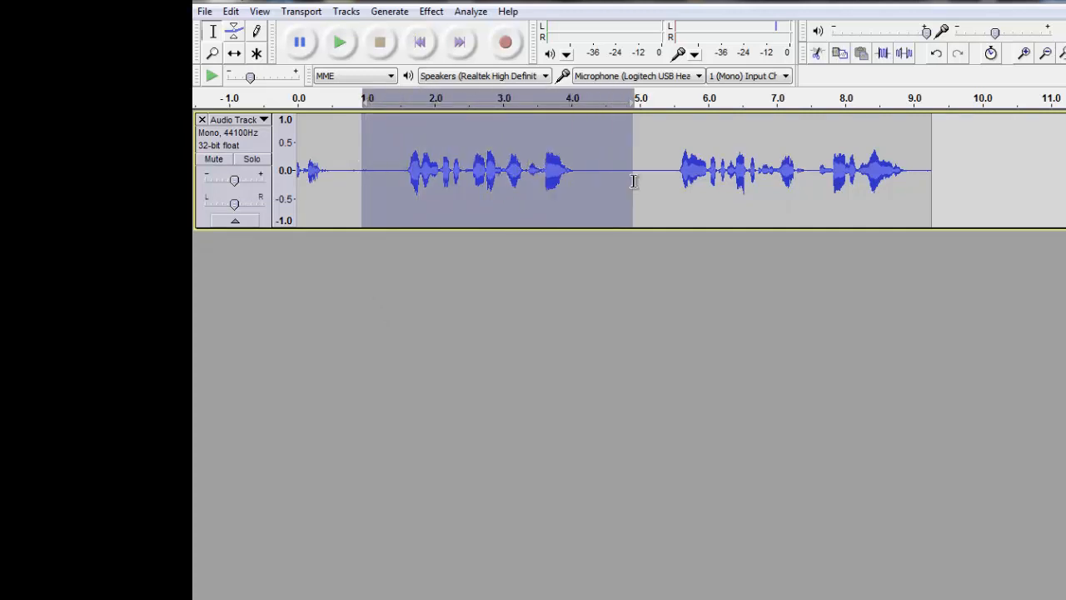
{"action": "key", "text": "Delete"}
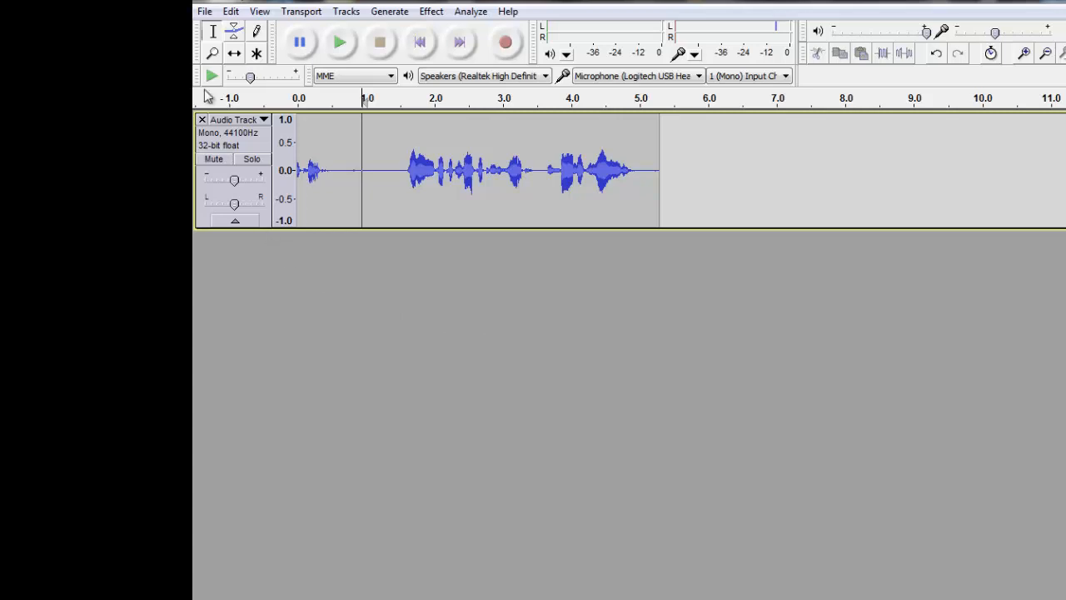
{"action": "left_click", "coordinate": [204, 11]}
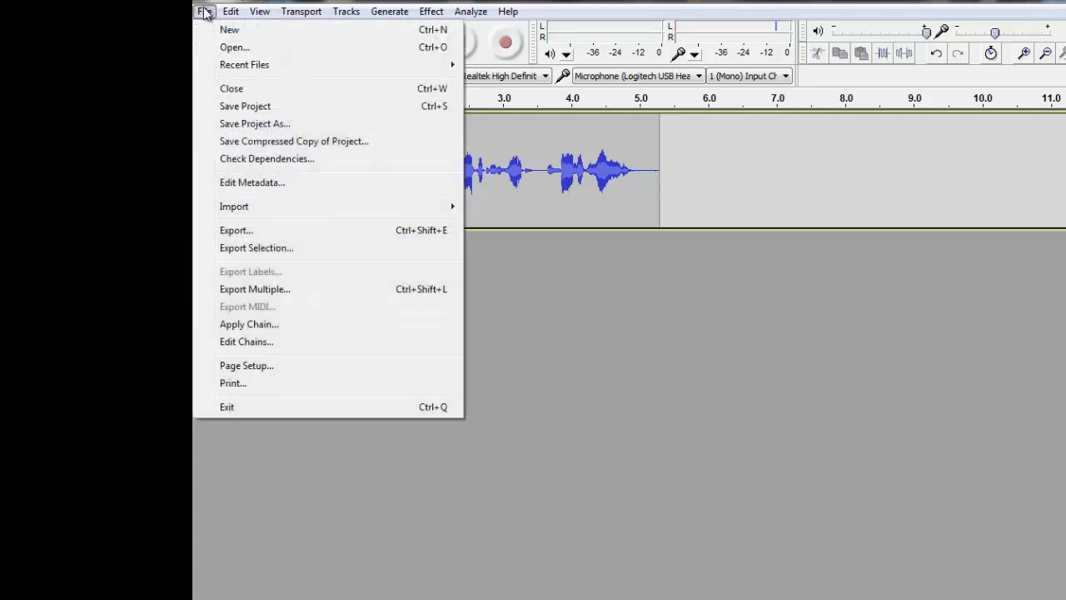
{"action": "left_click", "coordinate": [244, 129]}
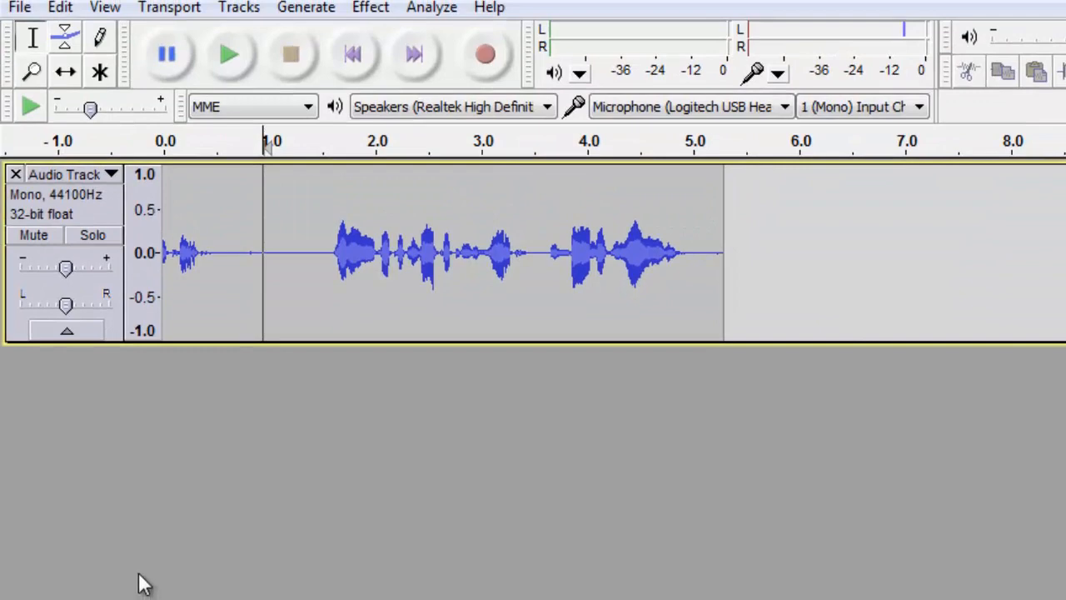
Export the recording as 'test1' in WAV (Microsoft) signed 16-bit PCM format.
{"action": "left_click", "coordinate": [15, 10]}
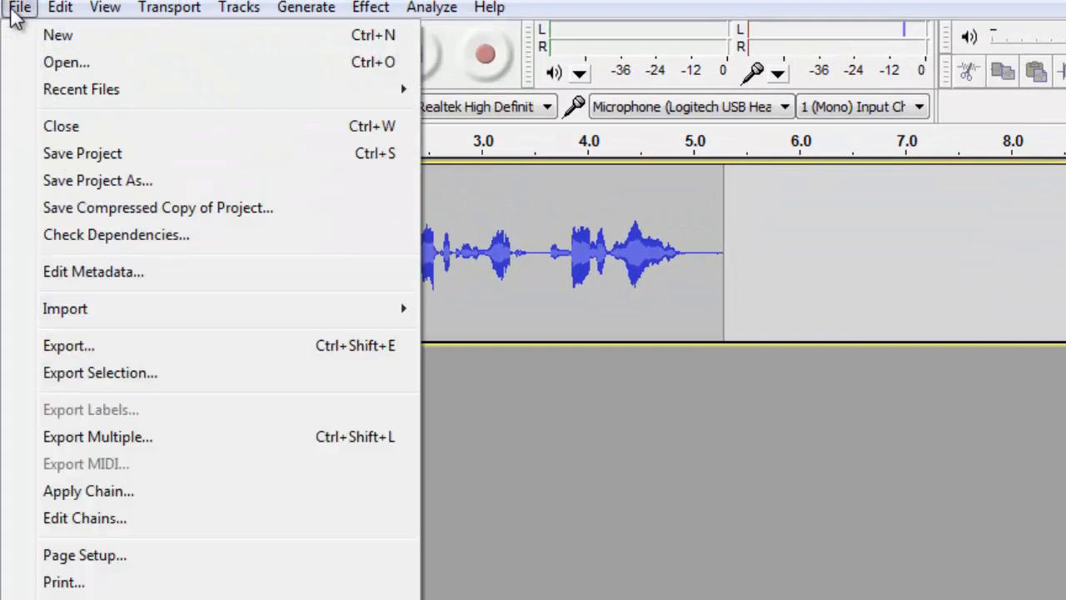
{"action": "left_click", "coordinate": [67, 346]}
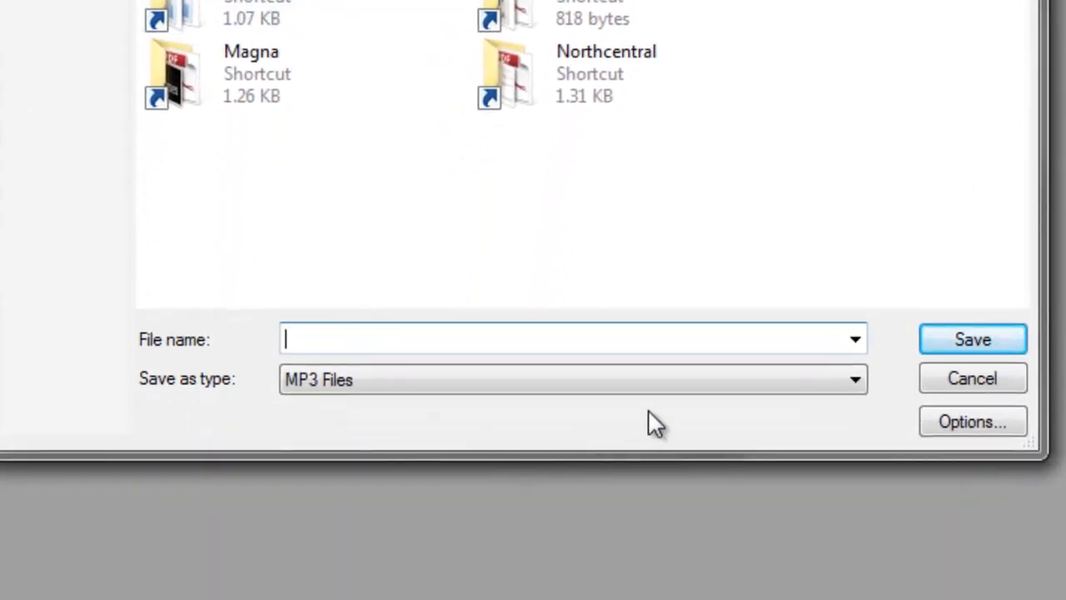
{"action": "left_click", "coordinate": [853, 379]}
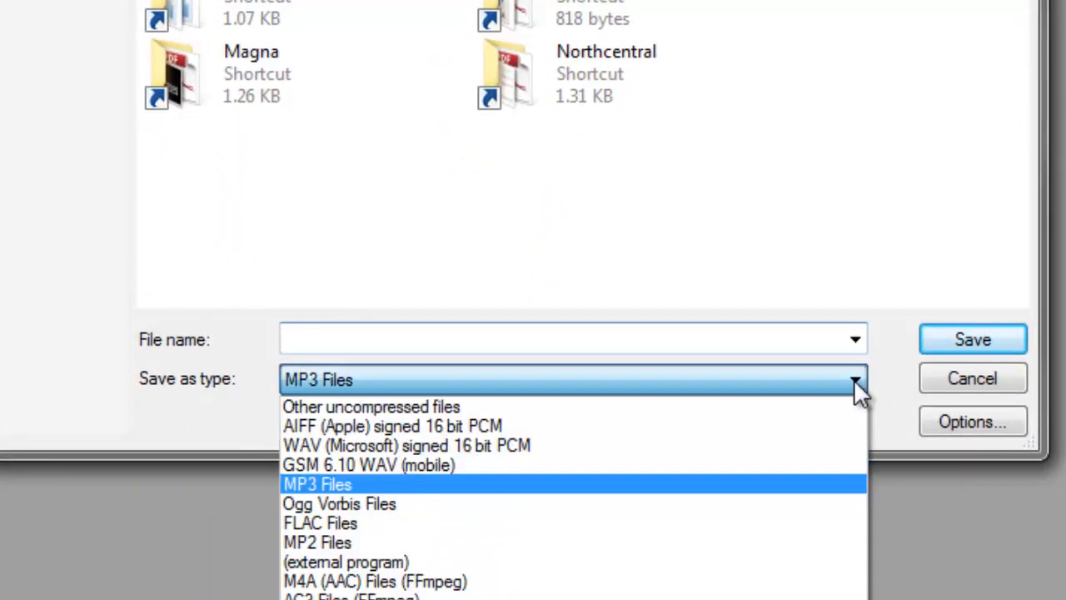
{"action": "left_click", "coordinate": [784, 446]}
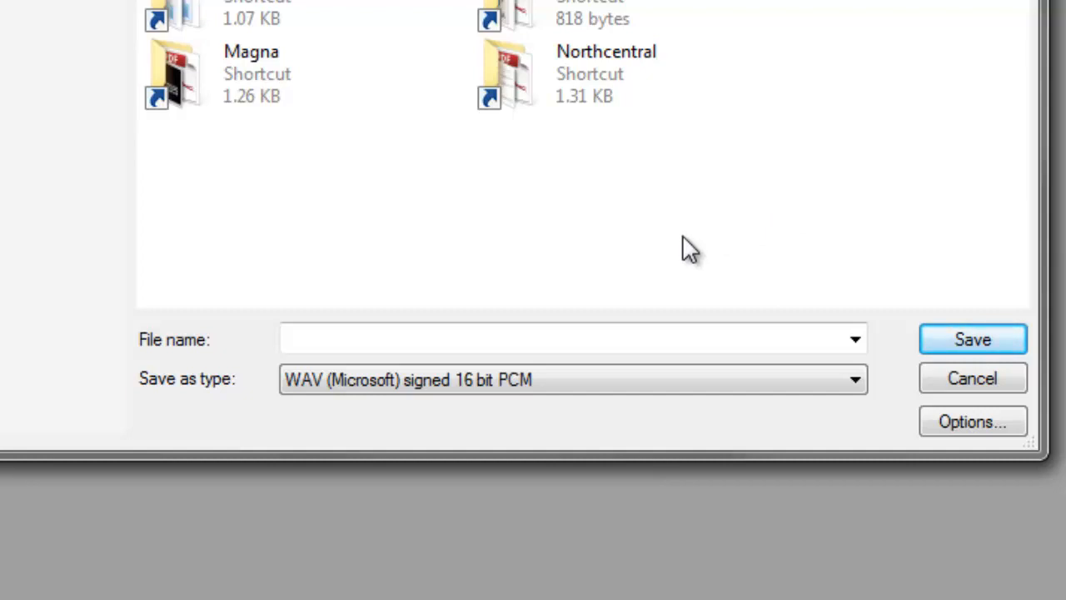
{"action": "left_click", "coordinate": [385, 331]}
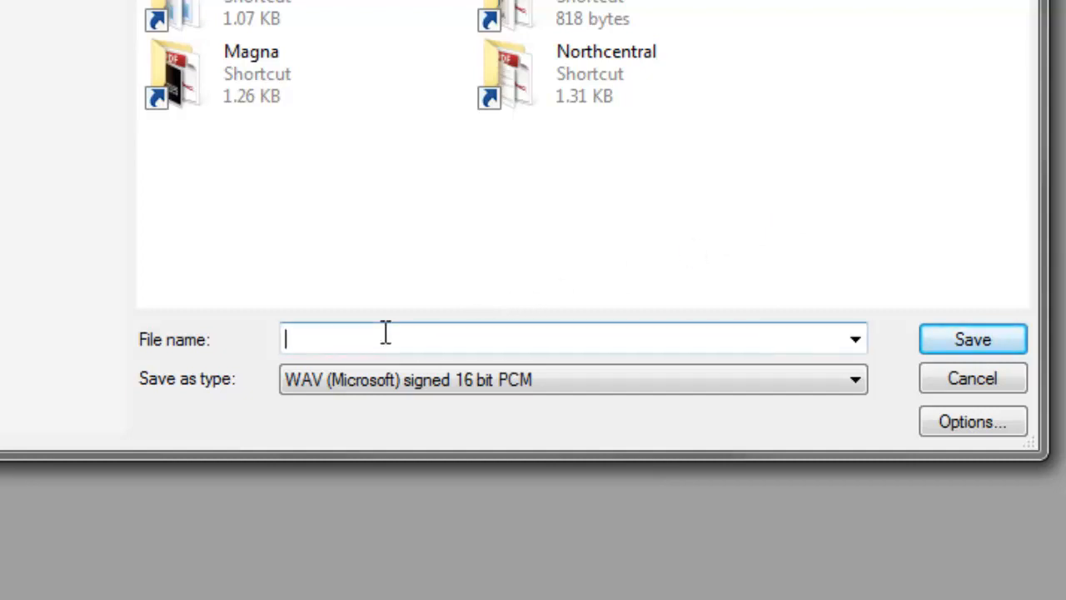
{"action": "type", "text": "test1"}
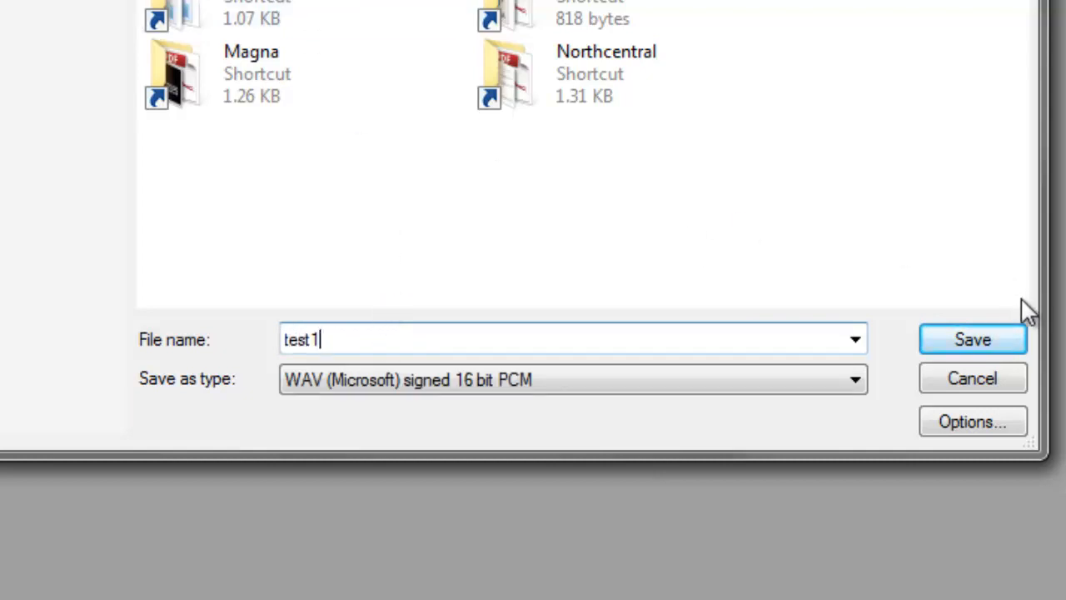
{"action": "left_click", "coordinate": [1000, 344]}
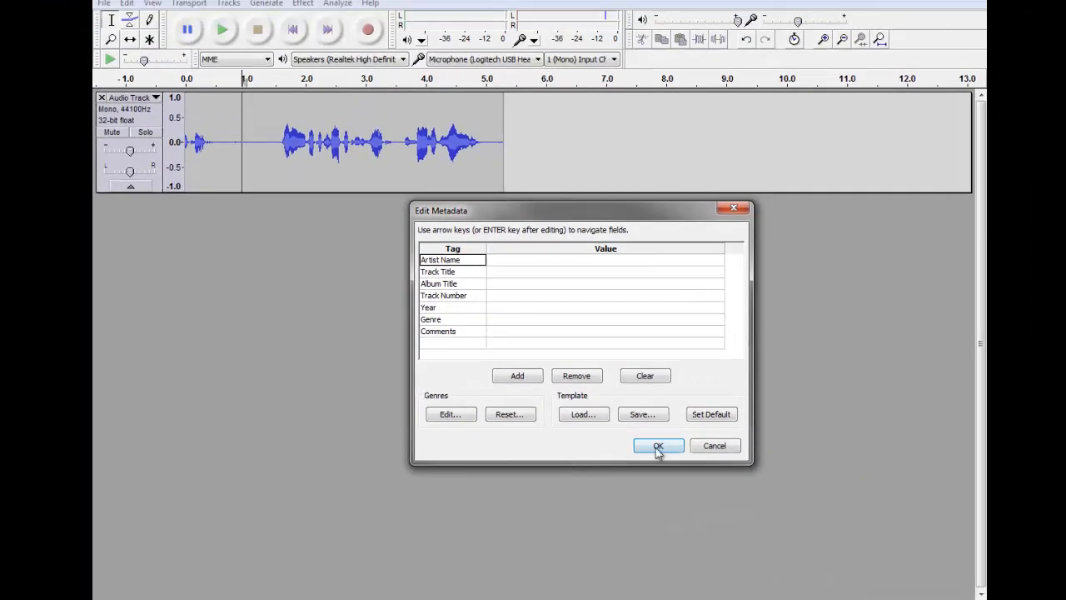
Accept the blank metadata tags to complete the test1 export.
{"action": "left_click", "coordinate": [657, 446]}
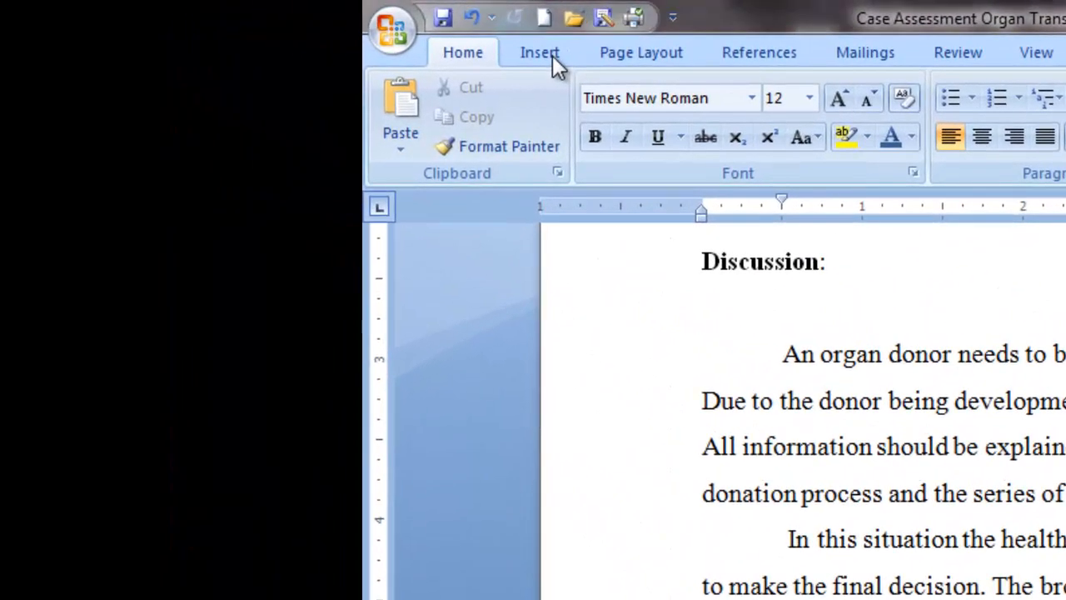
{"action": "left_click", "coordinate": [491, 50]}
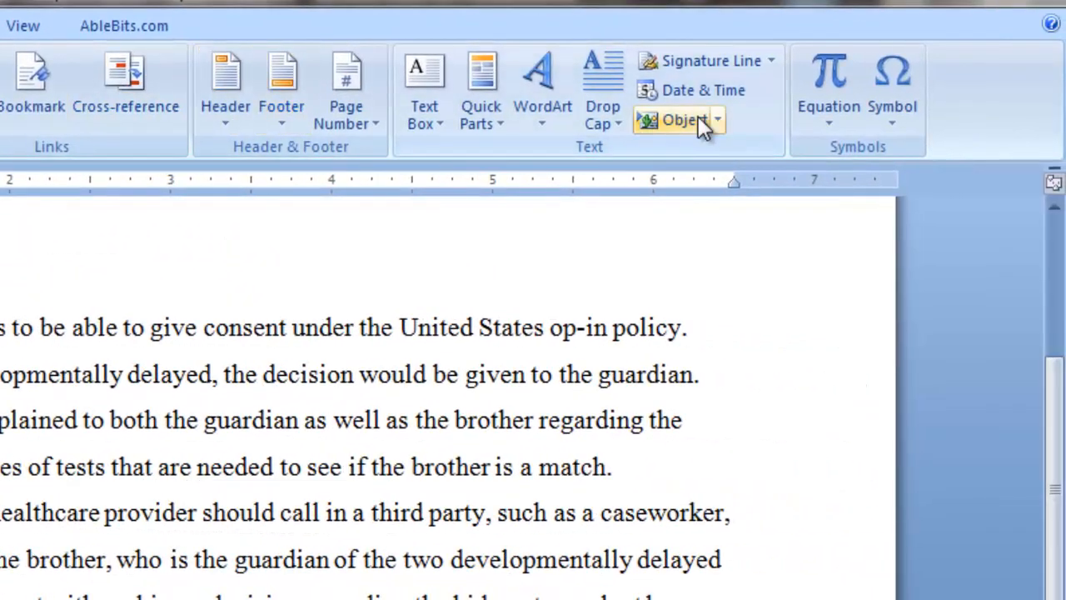
{"action": "left_click", "coordinate": [718, 123]}
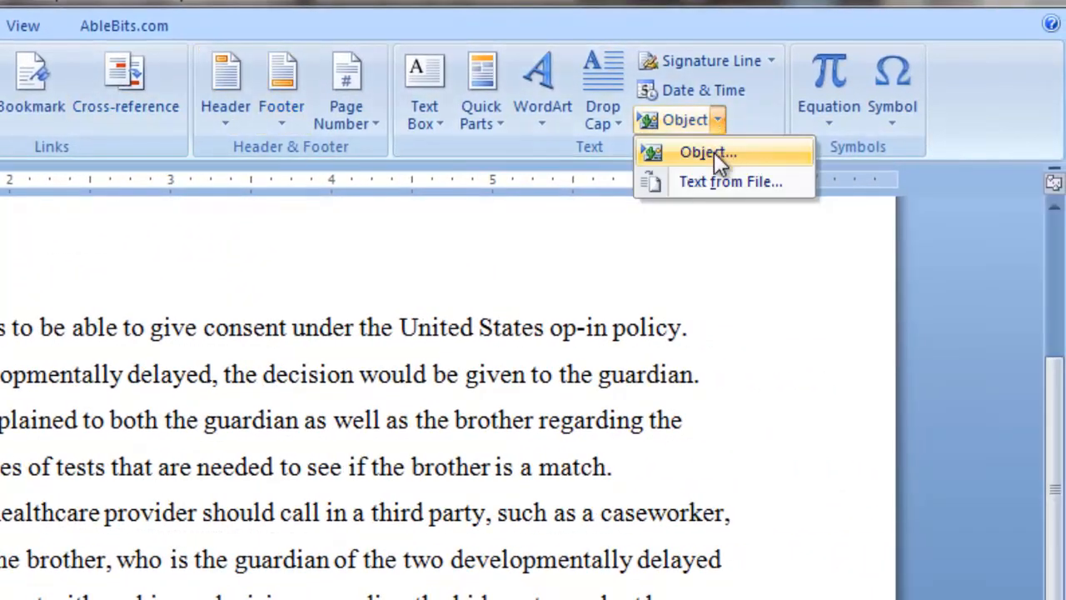
{"action": "left_click", "coordinate": [714, 152]}
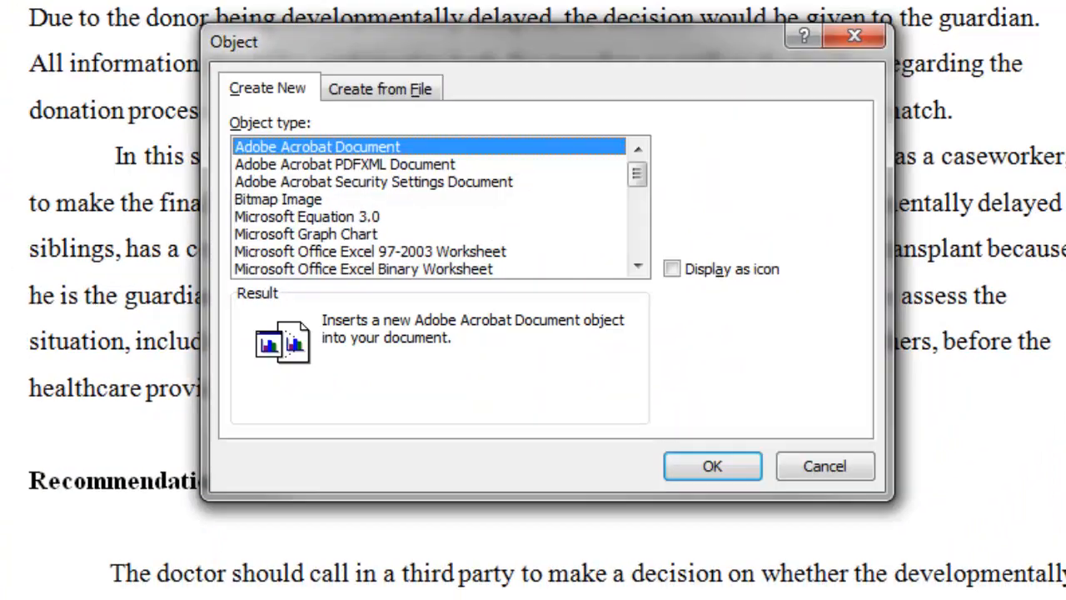
{"action": "left_click_drag", "start_coordinate": [642, 169], "coordinate": [644, 249]}
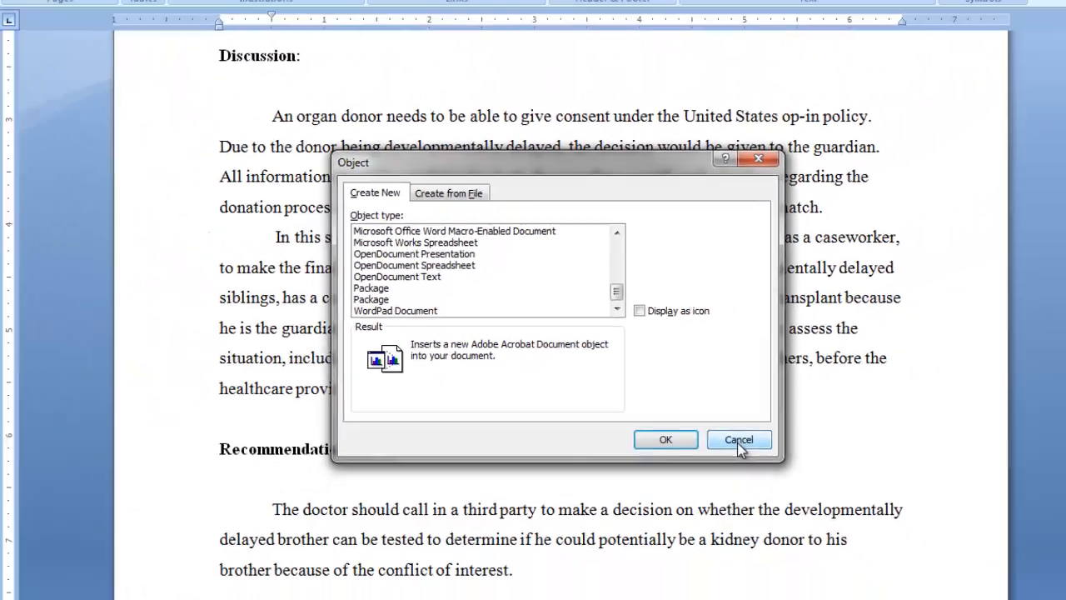
{"action": "left_click", "coordinate": [737, 440]}
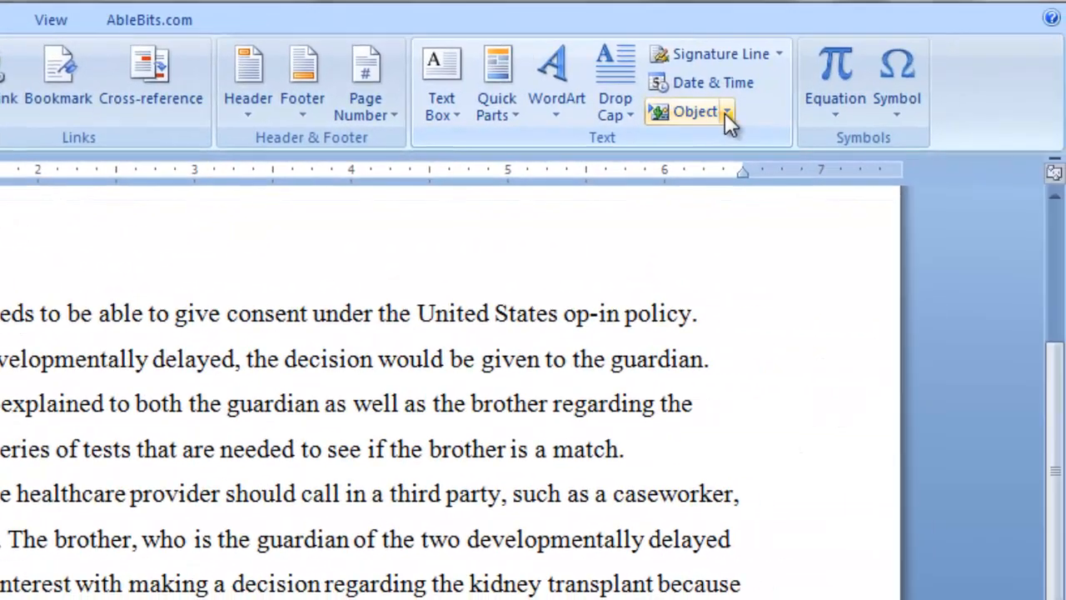
Insert a new embedded object in Word, choosing Package as the object type.
{"action": "left_click", "coordinate": [725, 111]}
{"action": "left_click", "coordinate": [718, 145]}
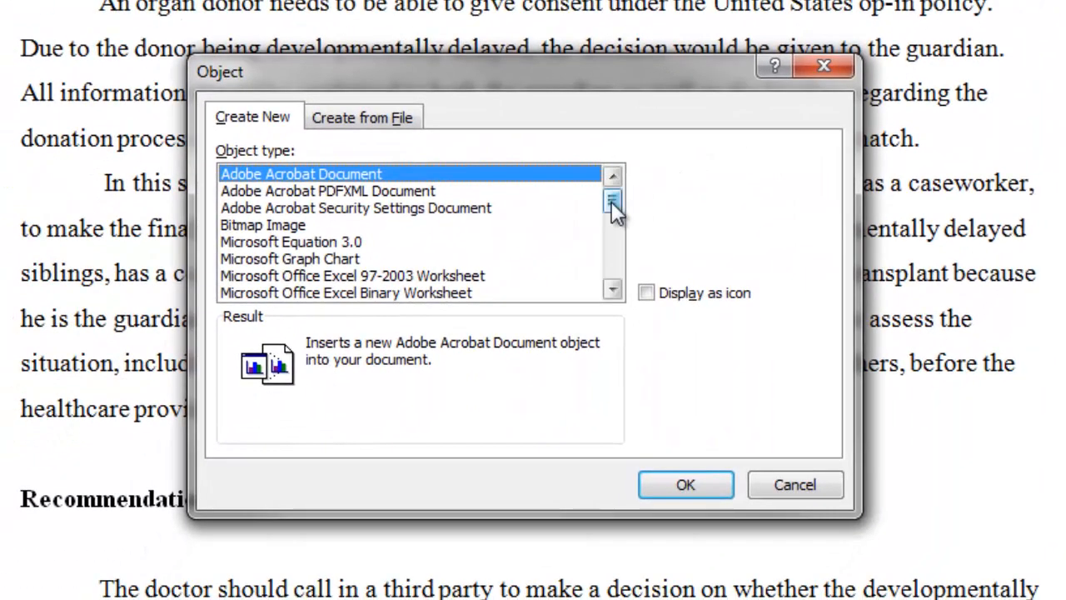
{"action": "left_click_drag", "start_coordinate": [614, 200], "coordinate": [614, 264]}
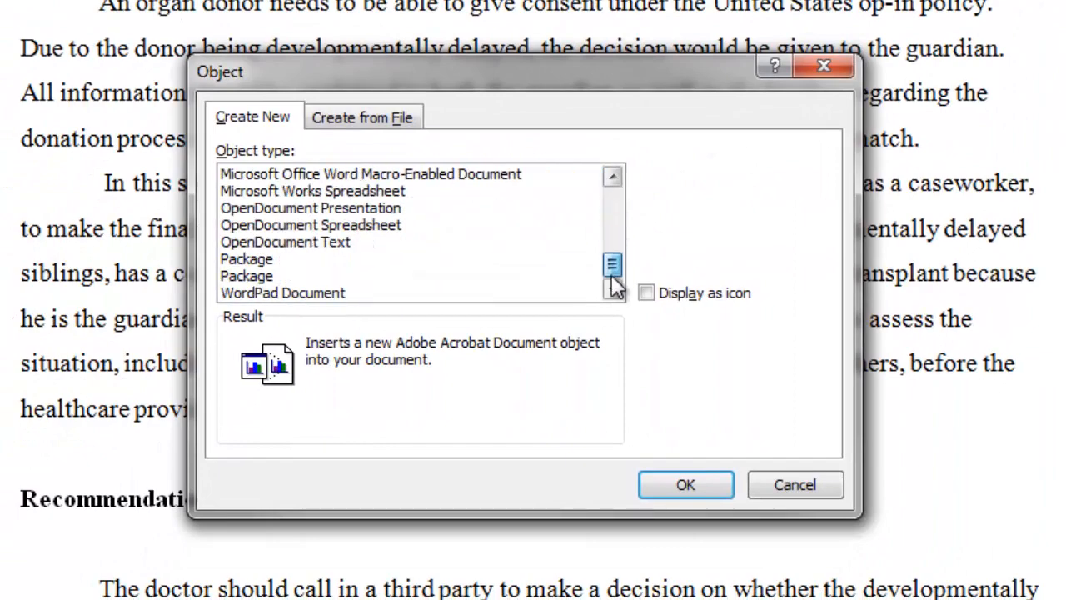
{"action": "left_click", "coordinate": [246, 259]}
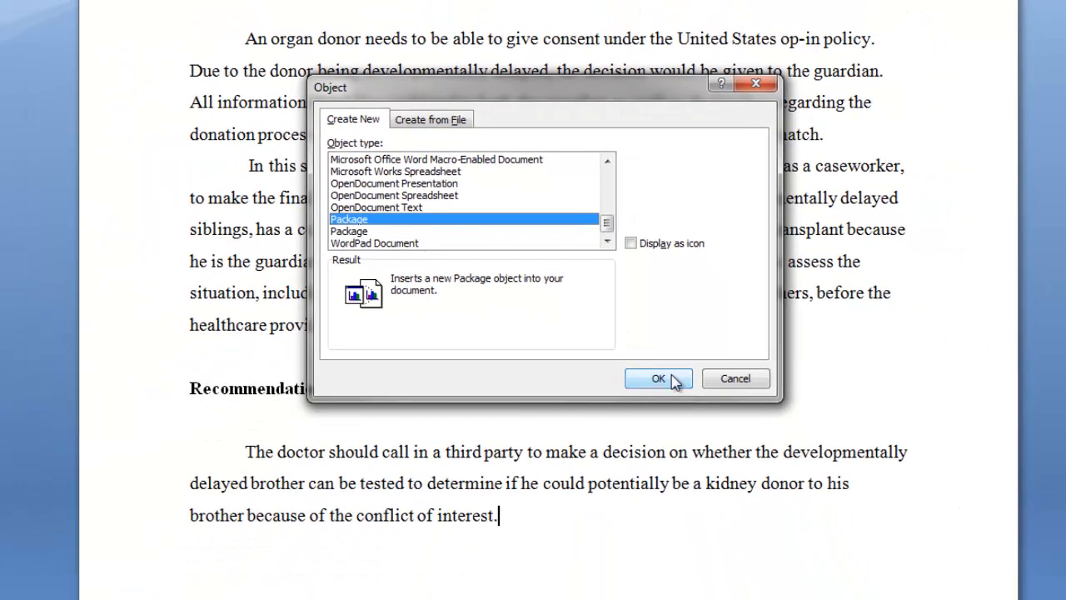
{"action": "left_click", "coordinate": [670, 377]}
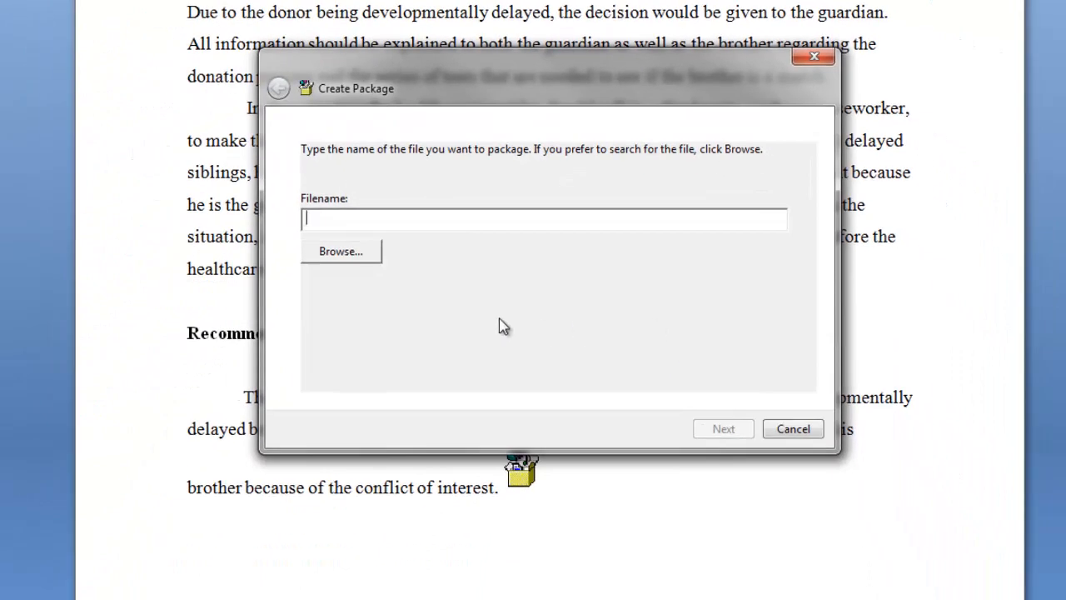
Package Desktop\test1.wav as an icon after the Recommendation paragraph, then deselect it.
{"action": "left_click", "coordinate": [341, 252]}
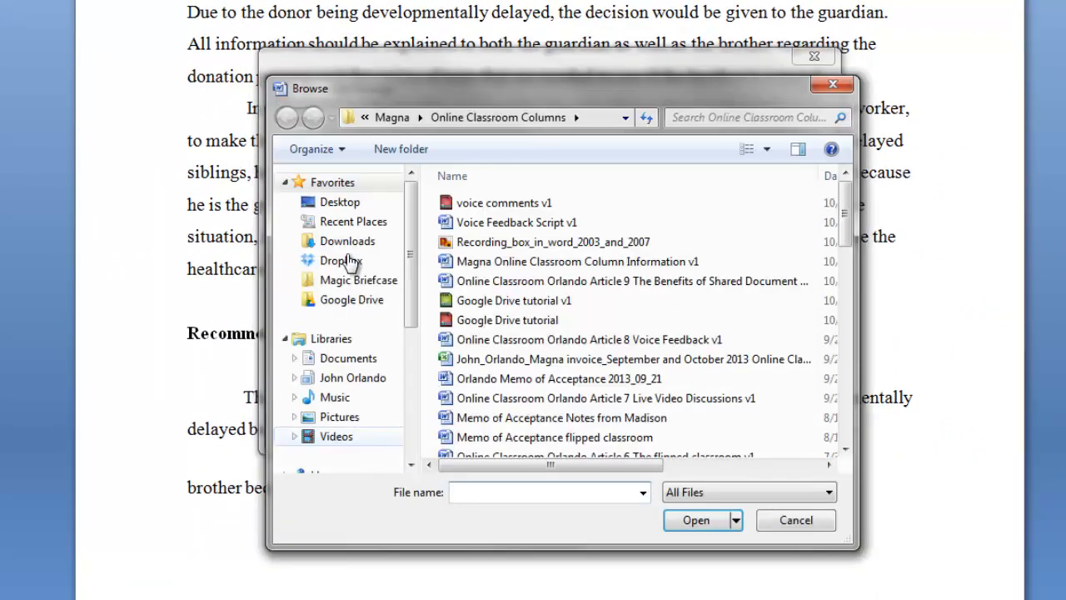
{"action": "left_click", "coordinate": [340, 201]}
{"action": "left_click", "coordinate": [468, 406]}
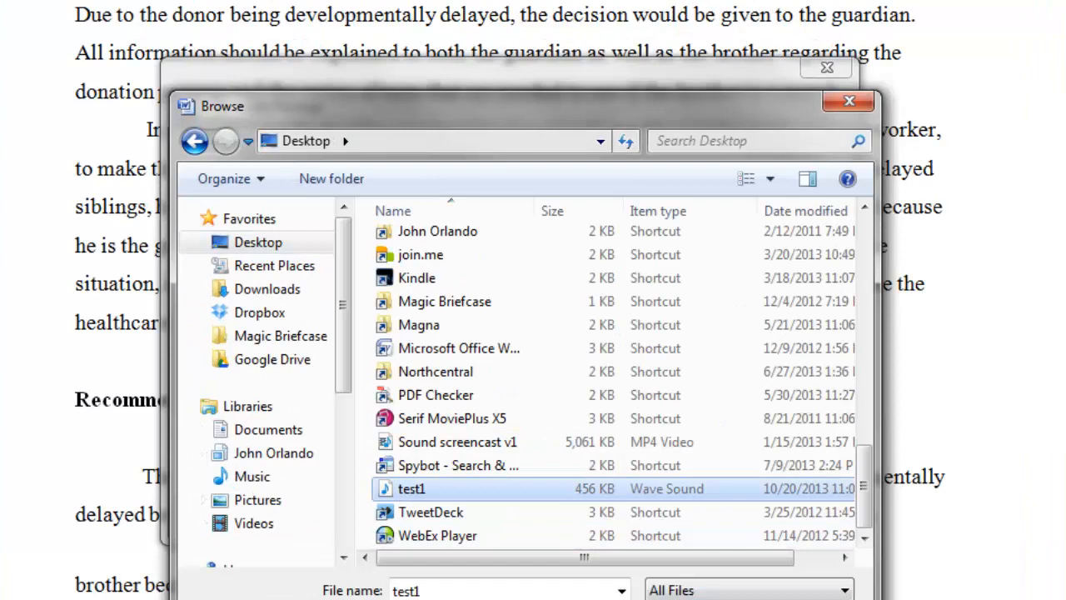
{"action": "left_click", "coordinate": [696, 599]}
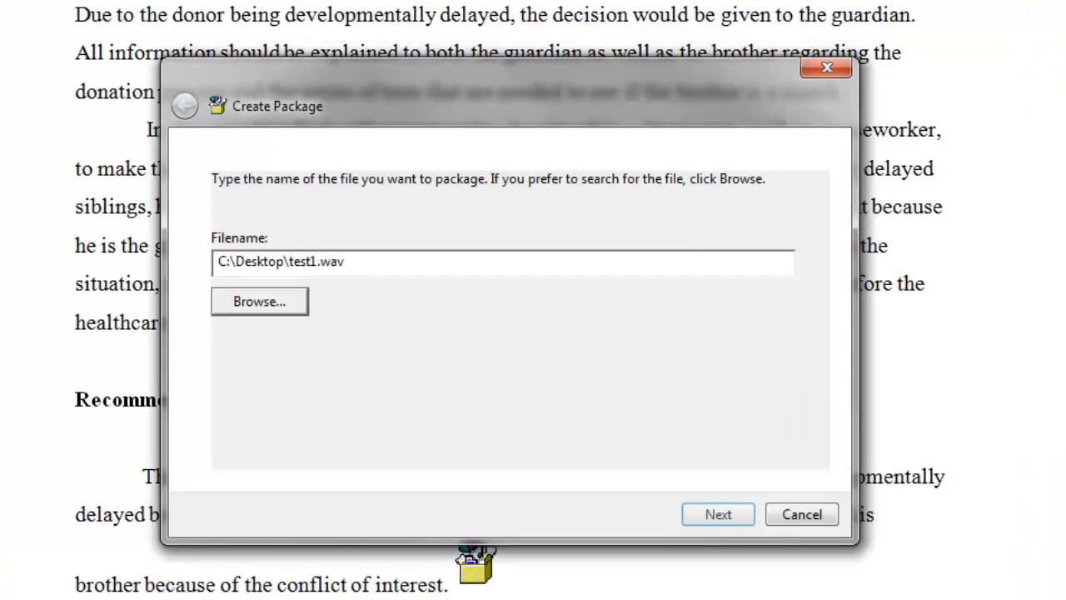
{"action": "left_click", "coordinate": [723, 514]}
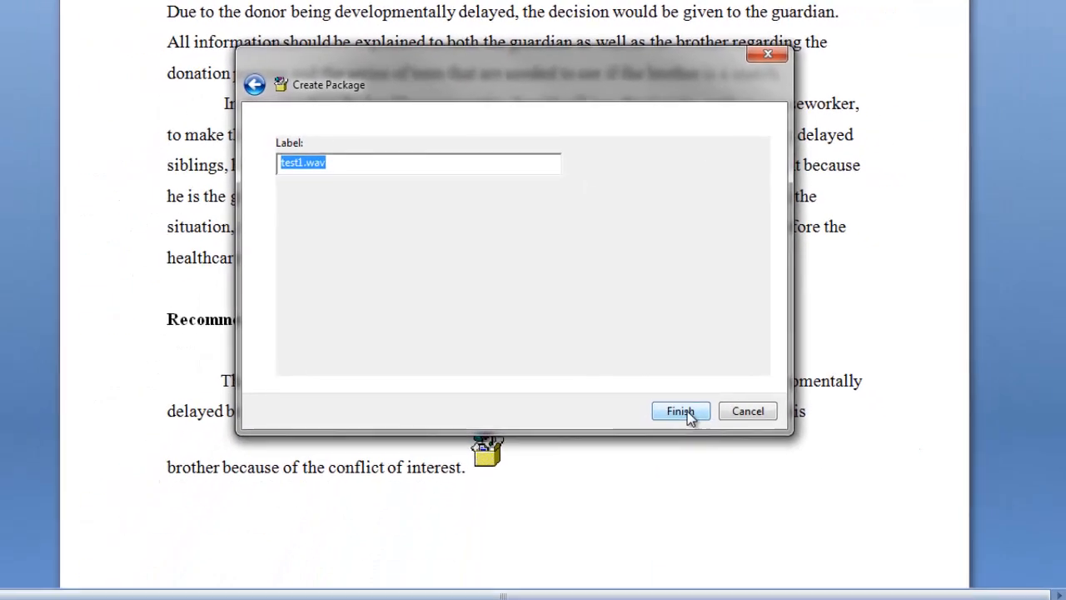
{"action": "left_click", "coordinate": [723, 514]}
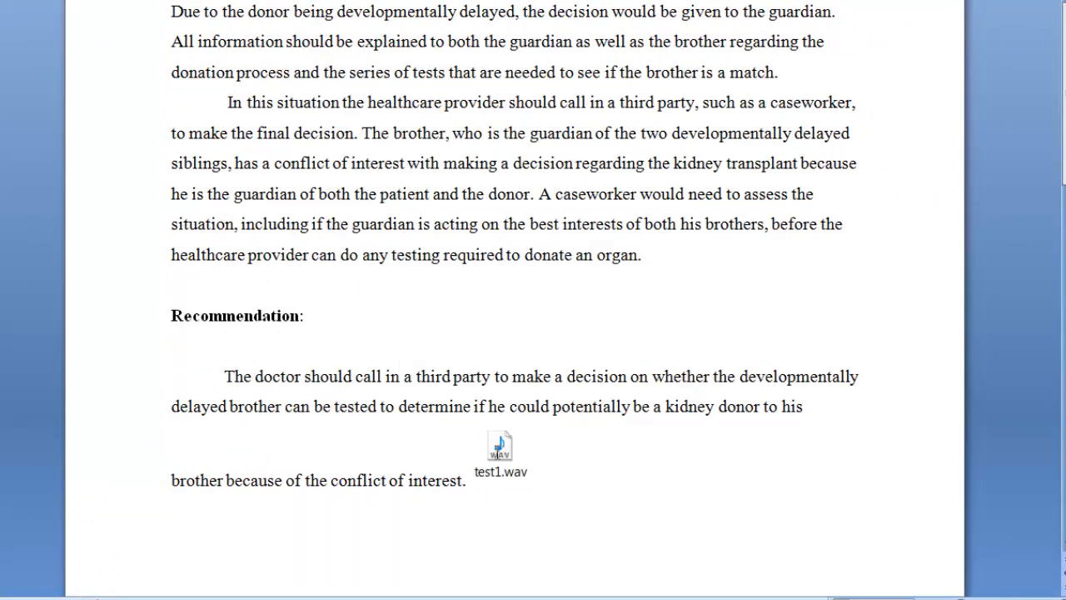
{"action": "left_click", "coordinate": [502, 473]}
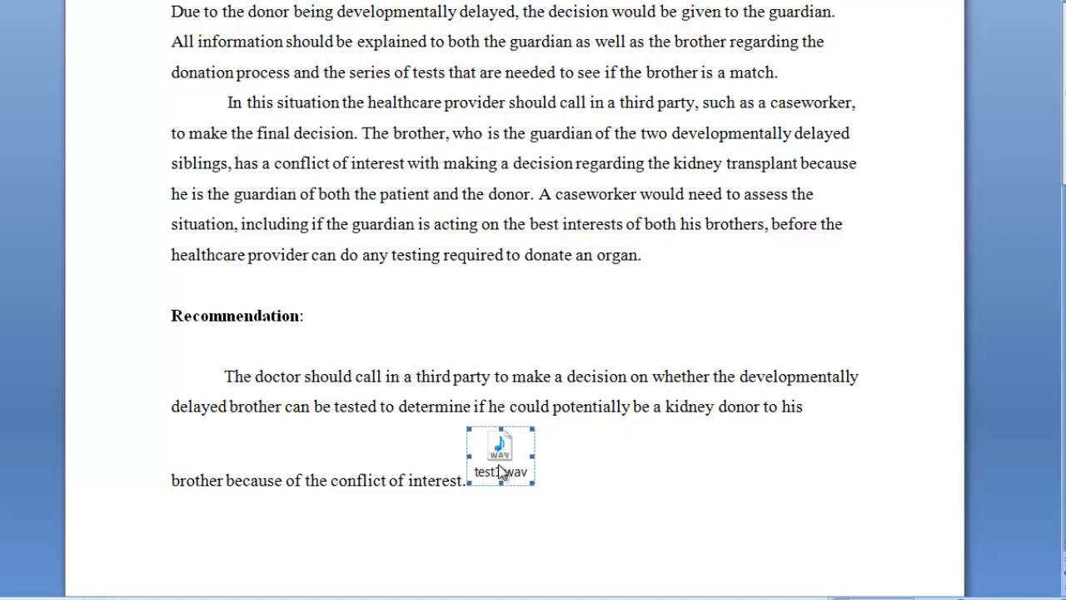
{"action": "left_click", "coordinate": [808, 473]}
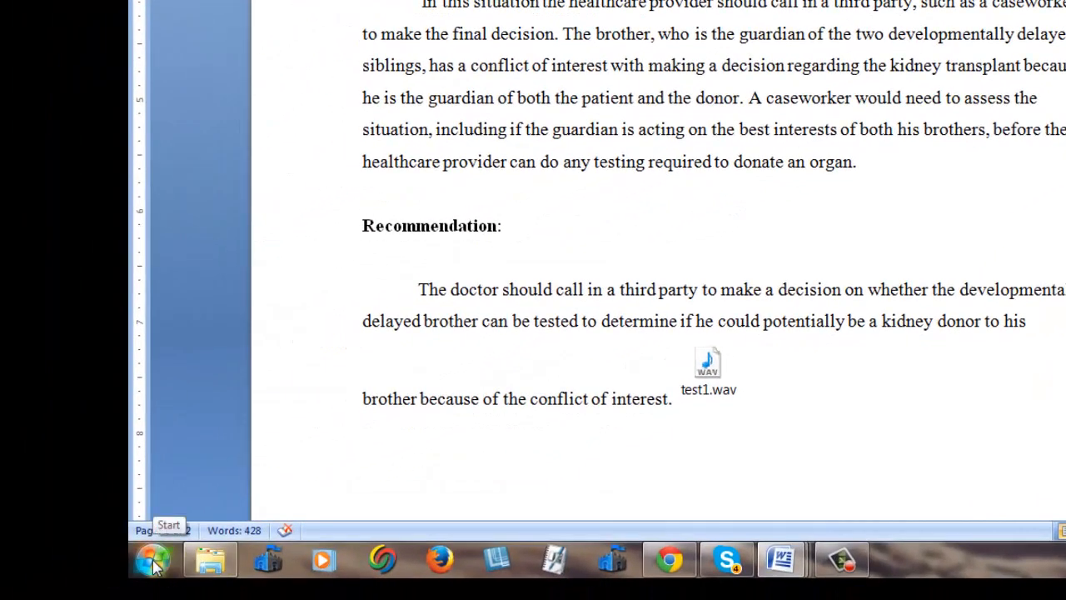
Launch Sound Recorder by searching 'sound re' in the Start menu.
{"action": "left_click", "coordinate": [154, 560]}
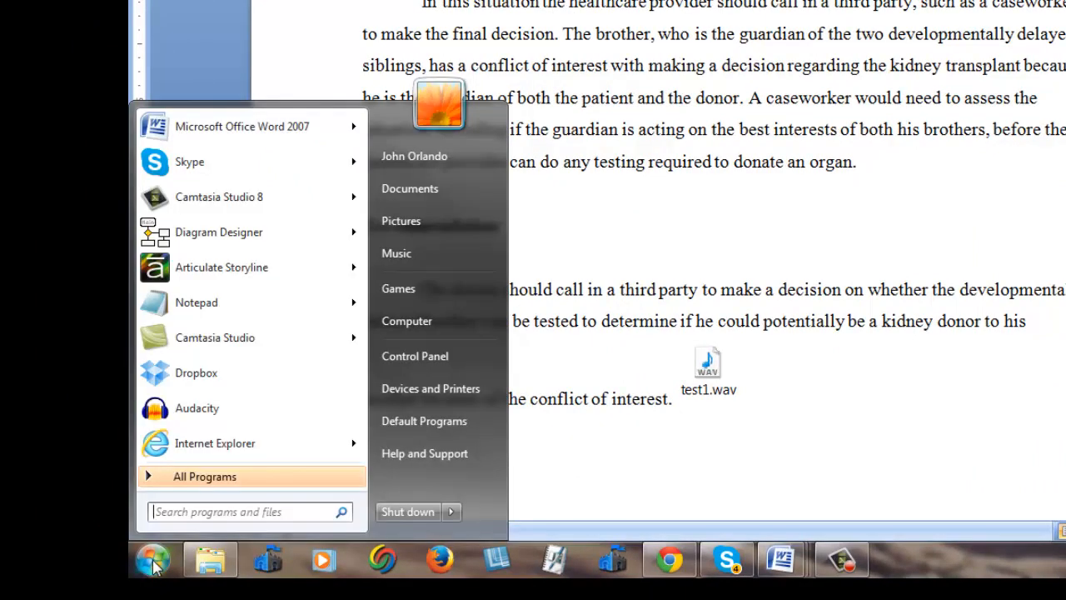
{"action": "type", "text": "sound re"}
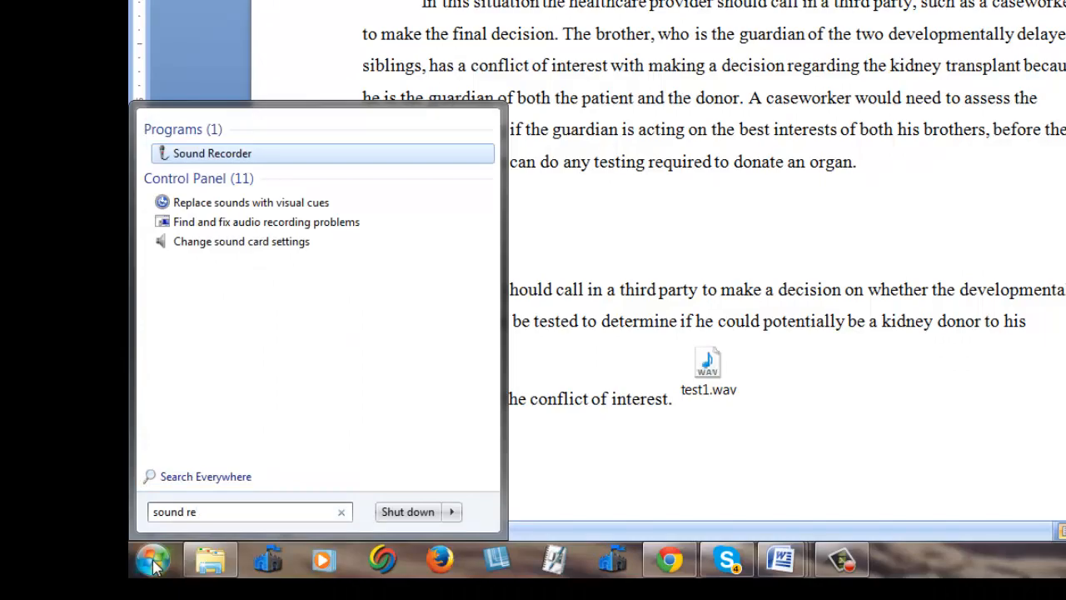
{"action": "left_click", "coordinate": [222, 153]}
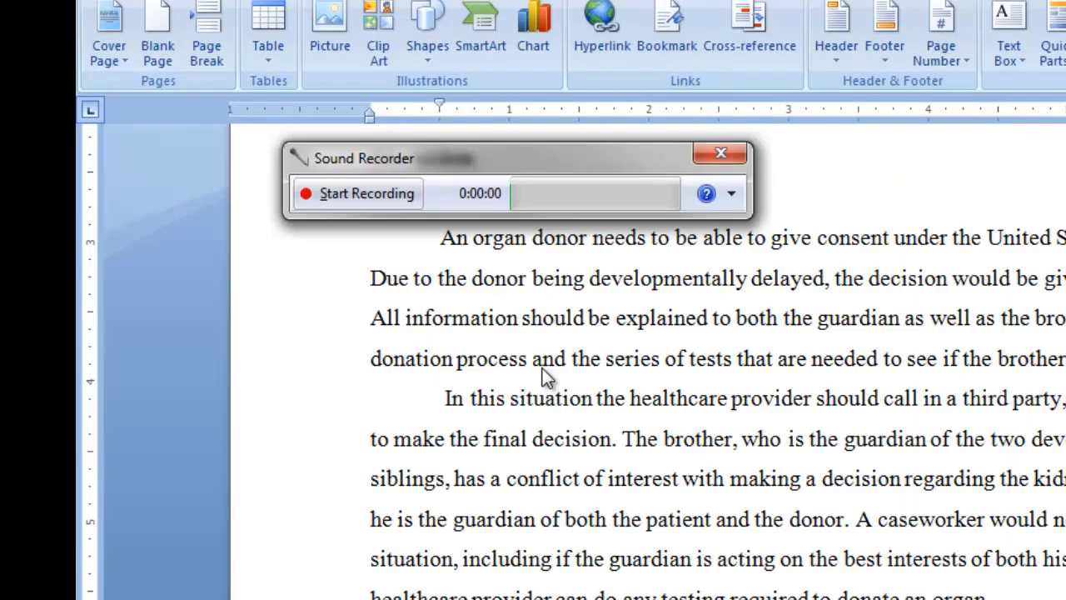
Record about six seconds of audio and save it as a Windows Media Audio file.
{"action": "left_click", "coordinate": [333, 199]}
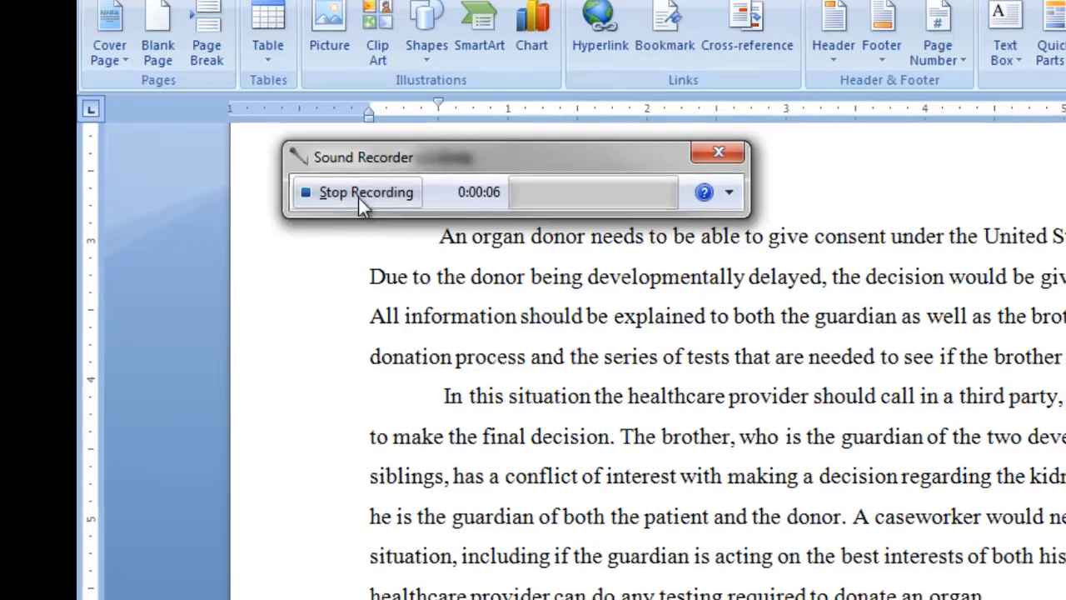
{"action": "left_click", "coordinate": [360, 195]}
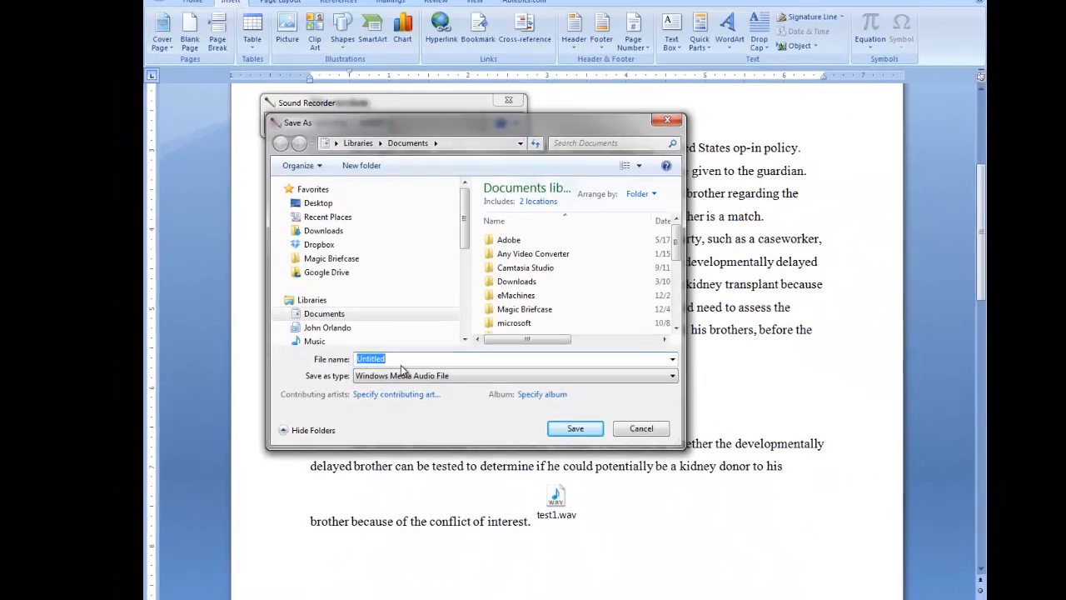
{"action": "left_click", "coordinate": [585, 397]}
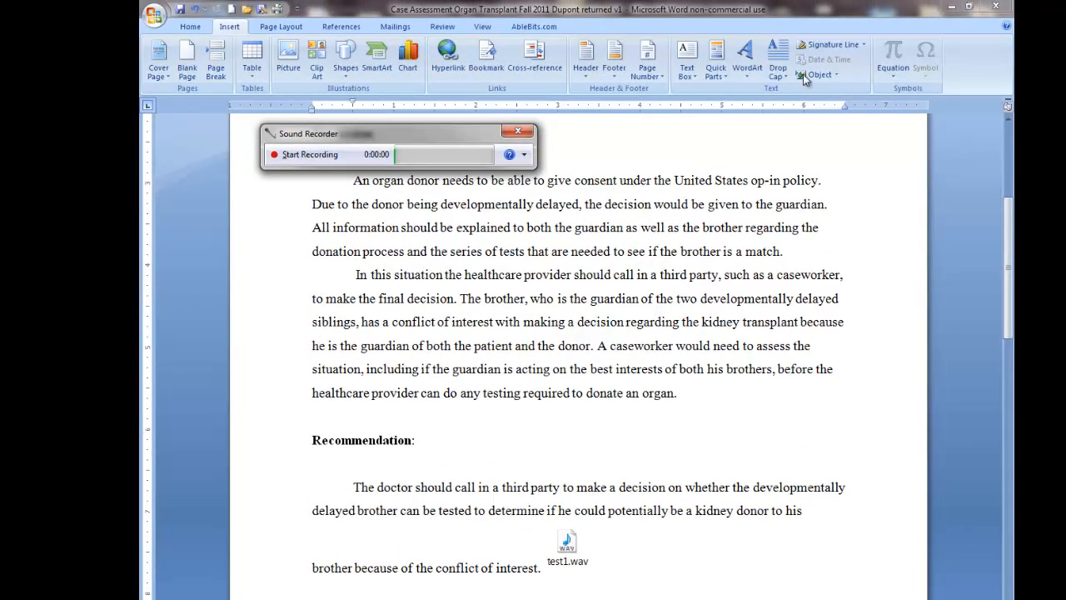
Insert another embedded Package object in the Word document.
{"action": "left_click", "coordinate": [837, 75]}
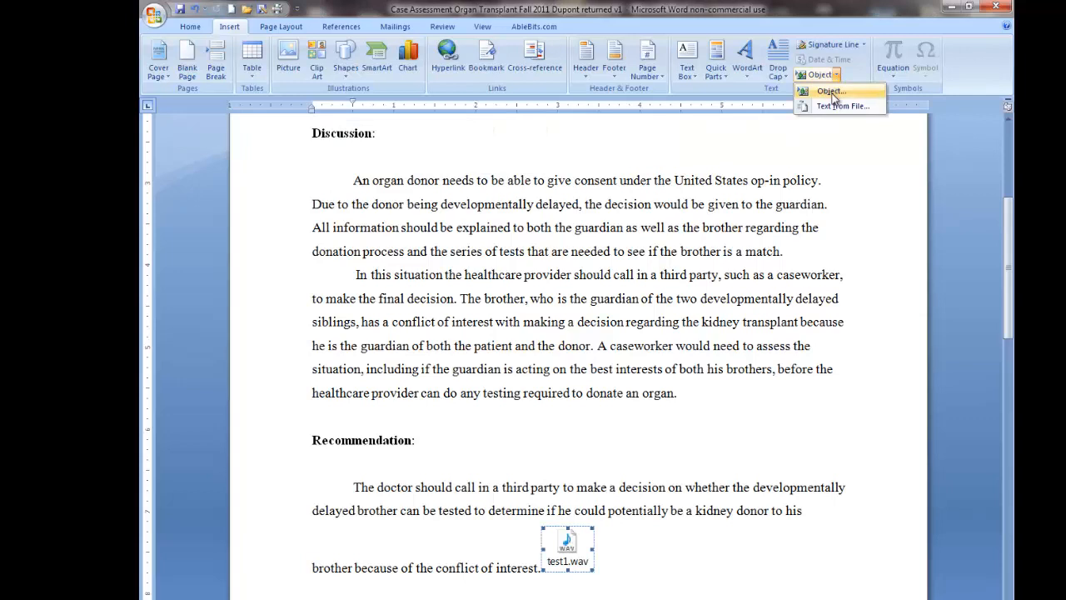
{"action": "left_click", "coordinate": [833, 92]}
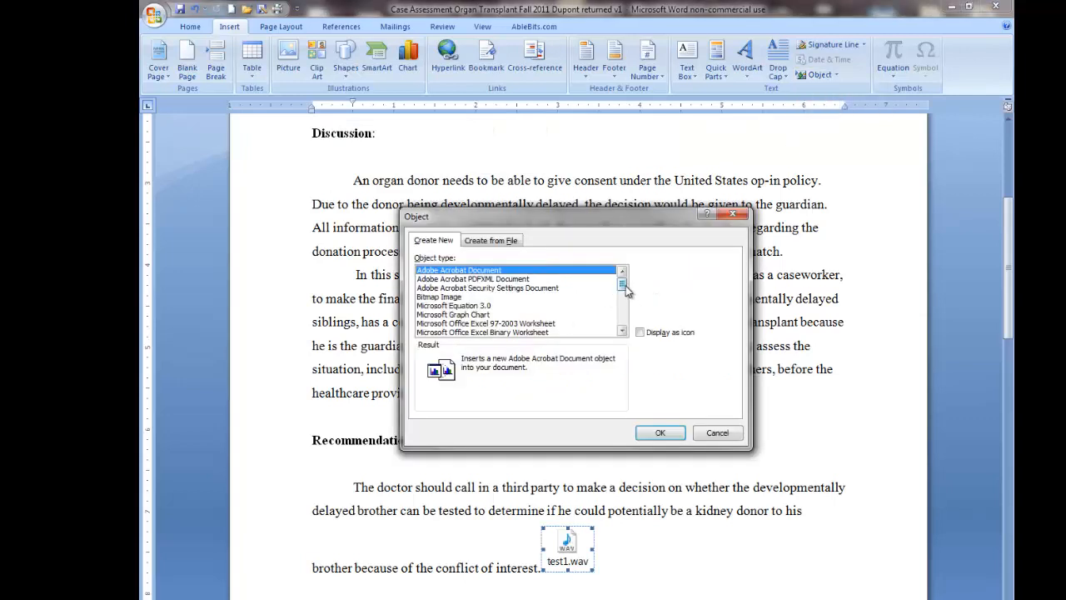
{"action": "left_click_drag", "start_coordinate": [622, 285], "coordinate": [622, 318]}
{"action": "double_click", "coordinate": [452, 320]}
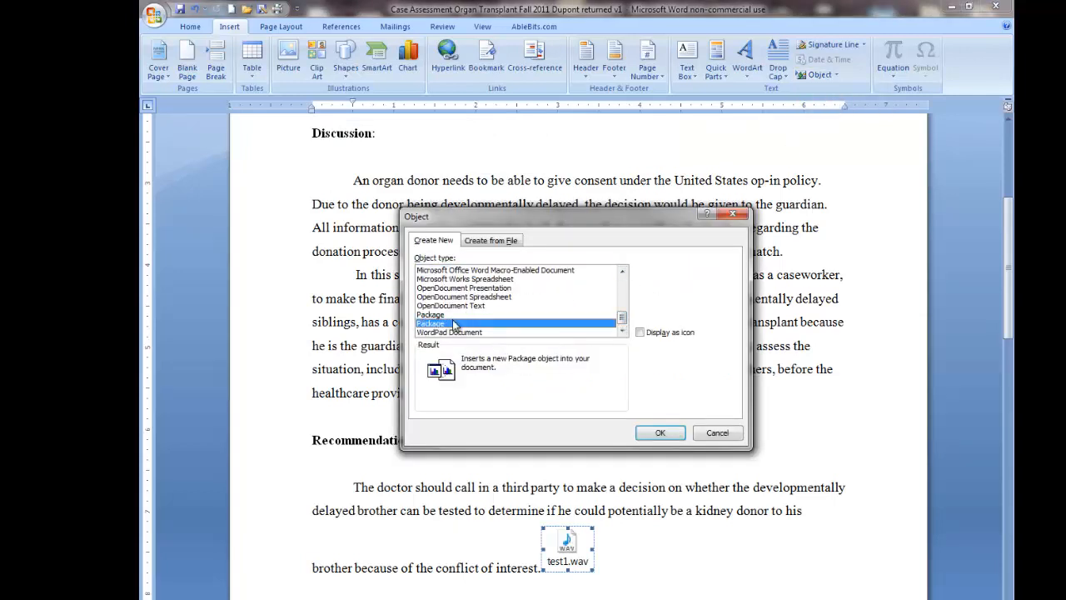
Package Desktop\test 2.wma as a second icon beside test1.wav.
{"action": "left_click", "coordinate": [430, 390]}
{"action": "left_click_drag", "start_coordinate": [794, 373], "coordinate": [790, 528]}
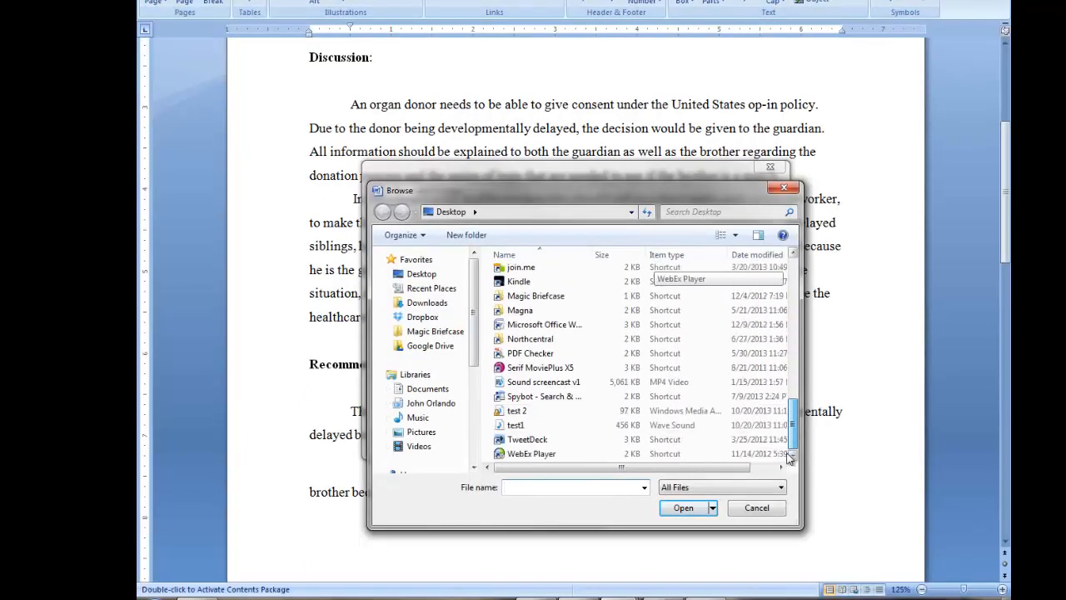
{"action": "left_click", "coordinate": [518, 410]}
{"action": "left_click", "coordinate": [683, 507]}
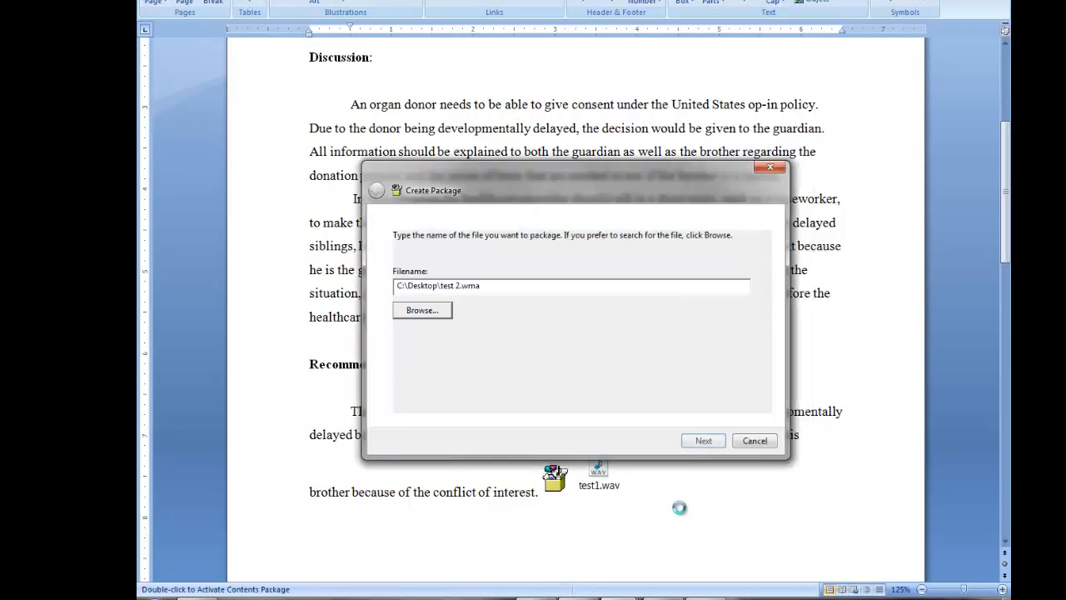
{"action": "left_click", "coordinate": [712, 446]}
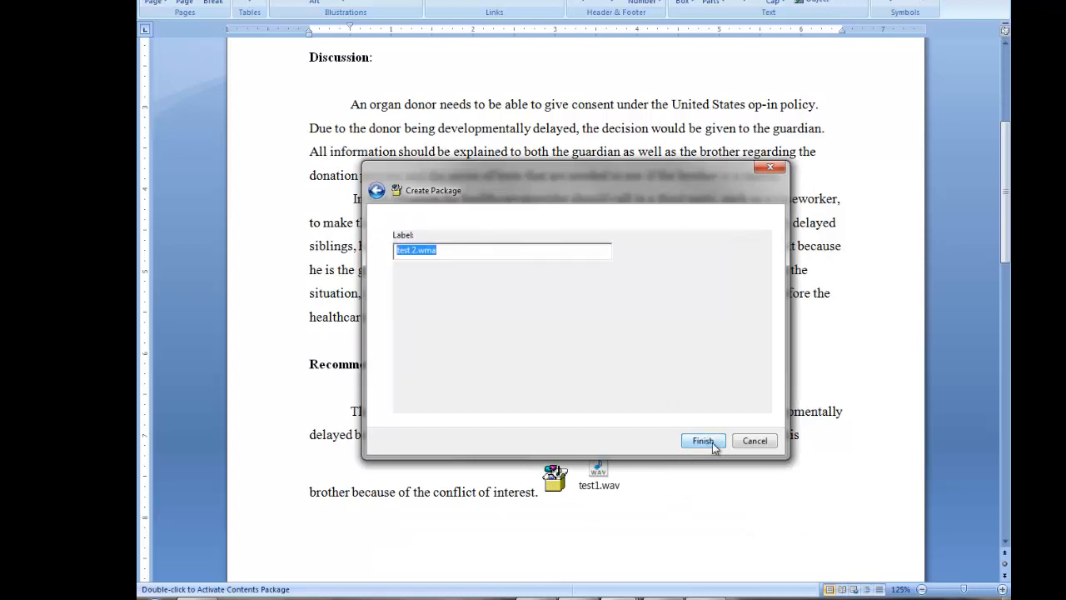
{"action": "left_click", "coordinate": [701, 442]}
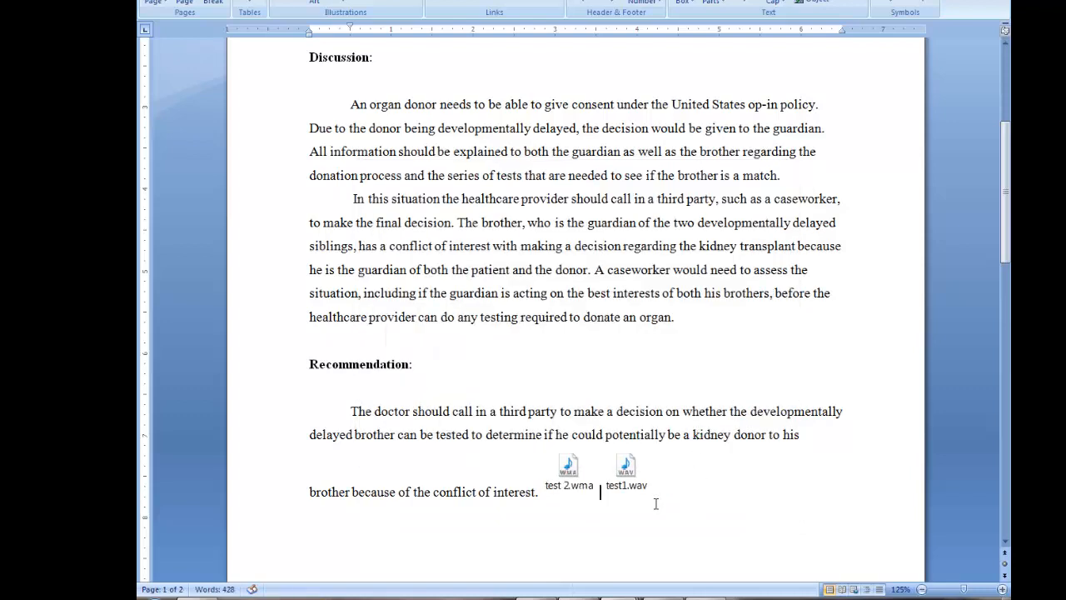